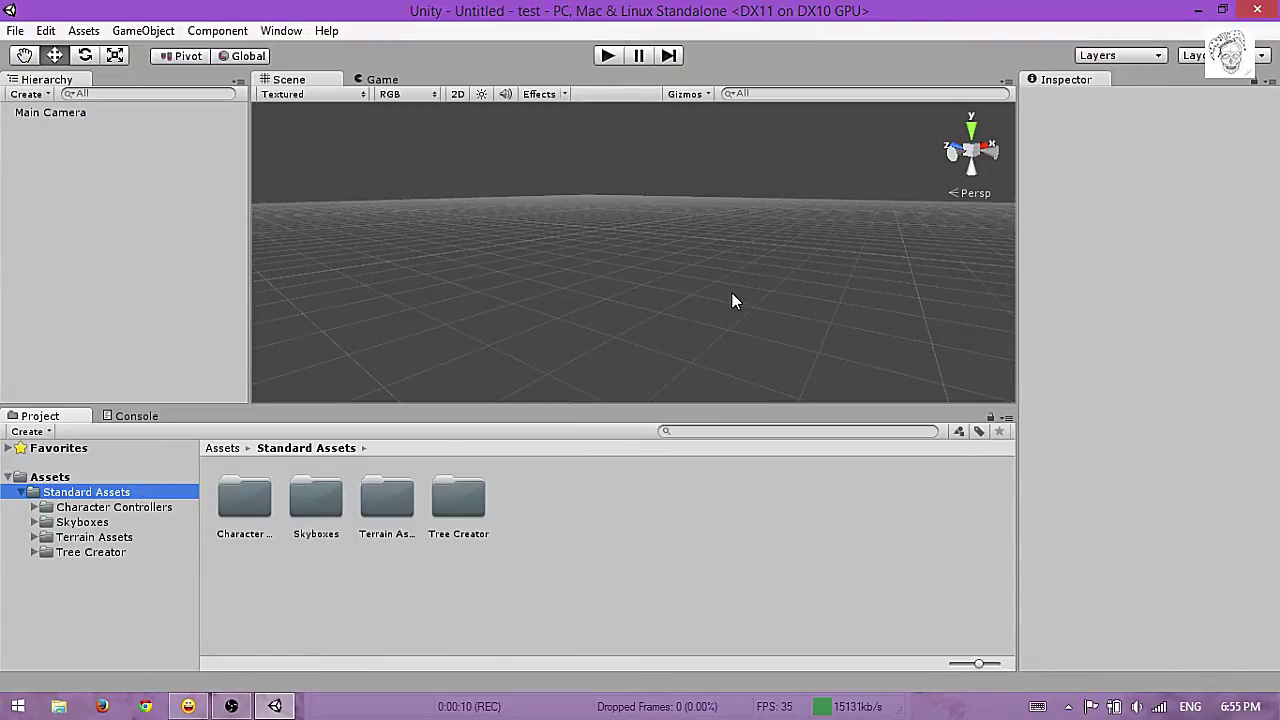
- Browse the File menu and the Standard Assets folder options without changing anything
left_click(16, 31)
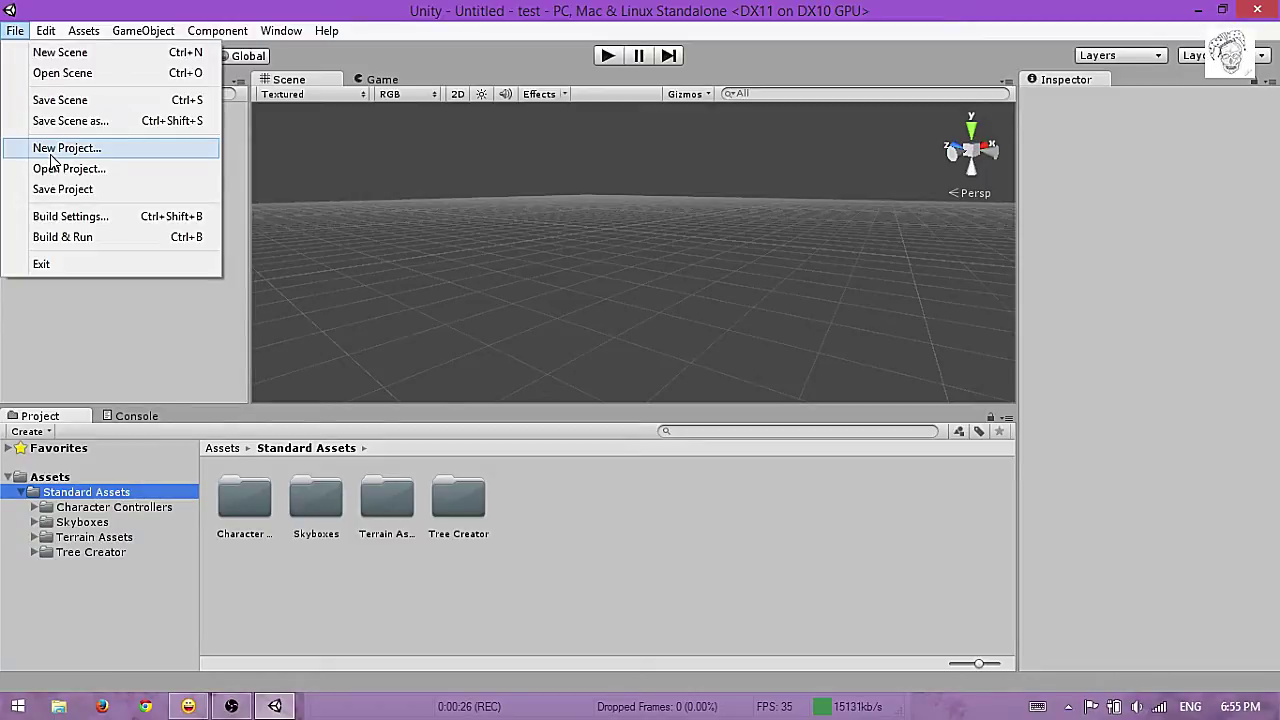
left_click(597, 548)
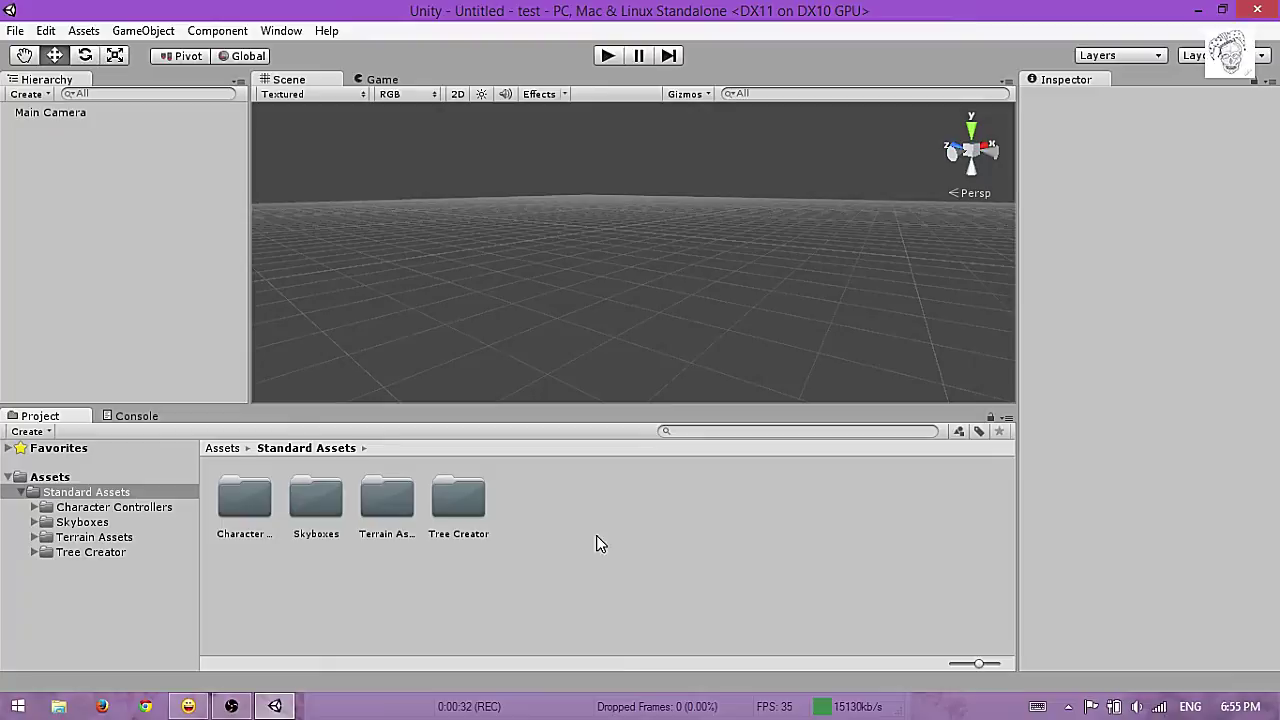
right_click(568, 517)
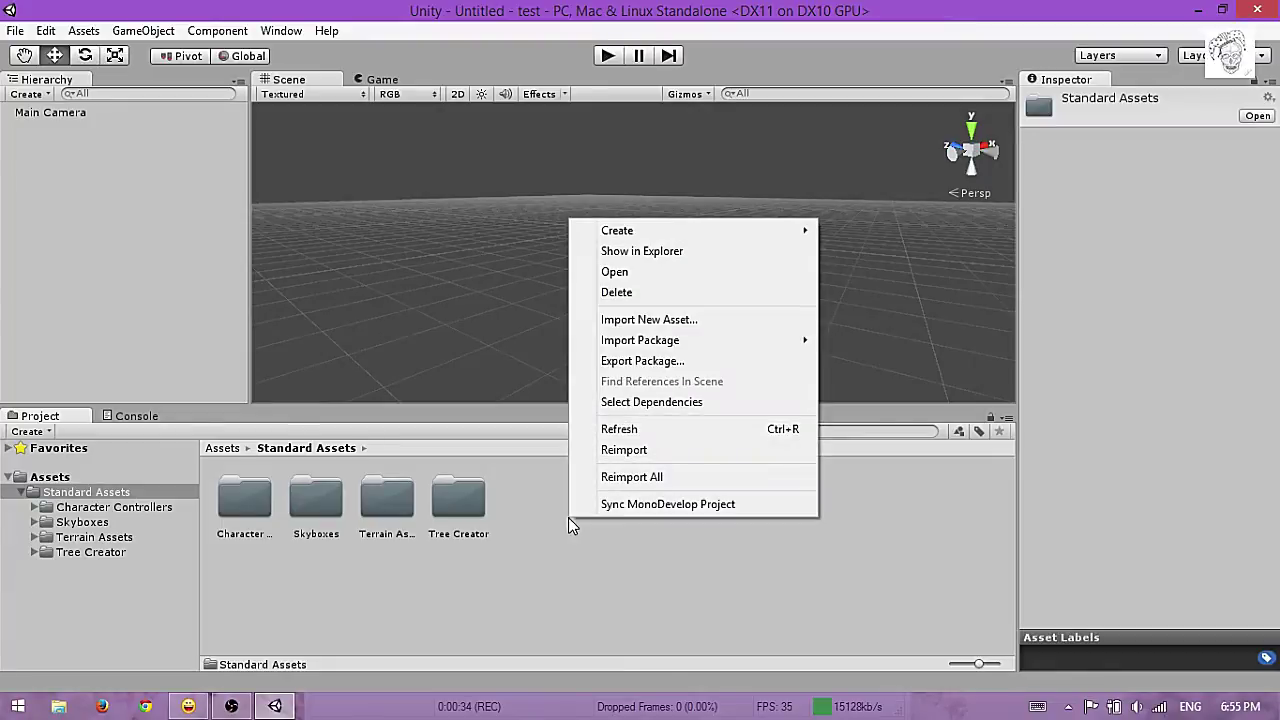
mouse_move(634, 352)
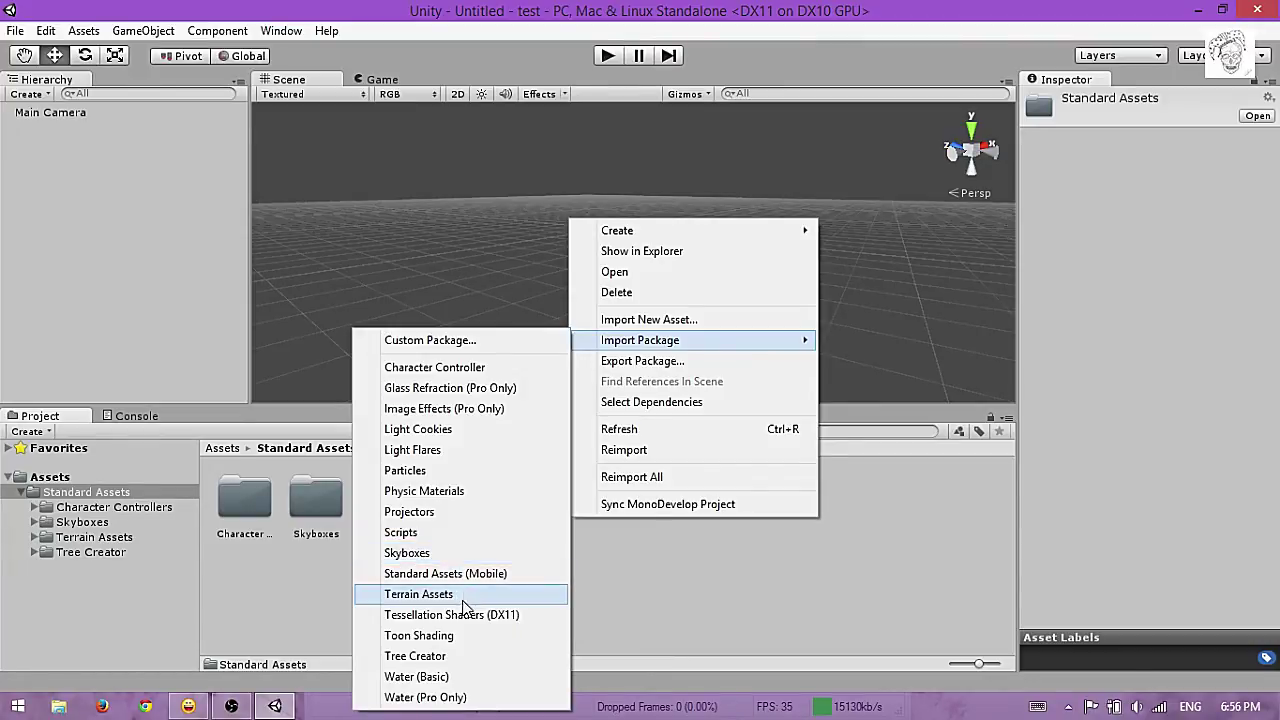
left_click(621, 569)
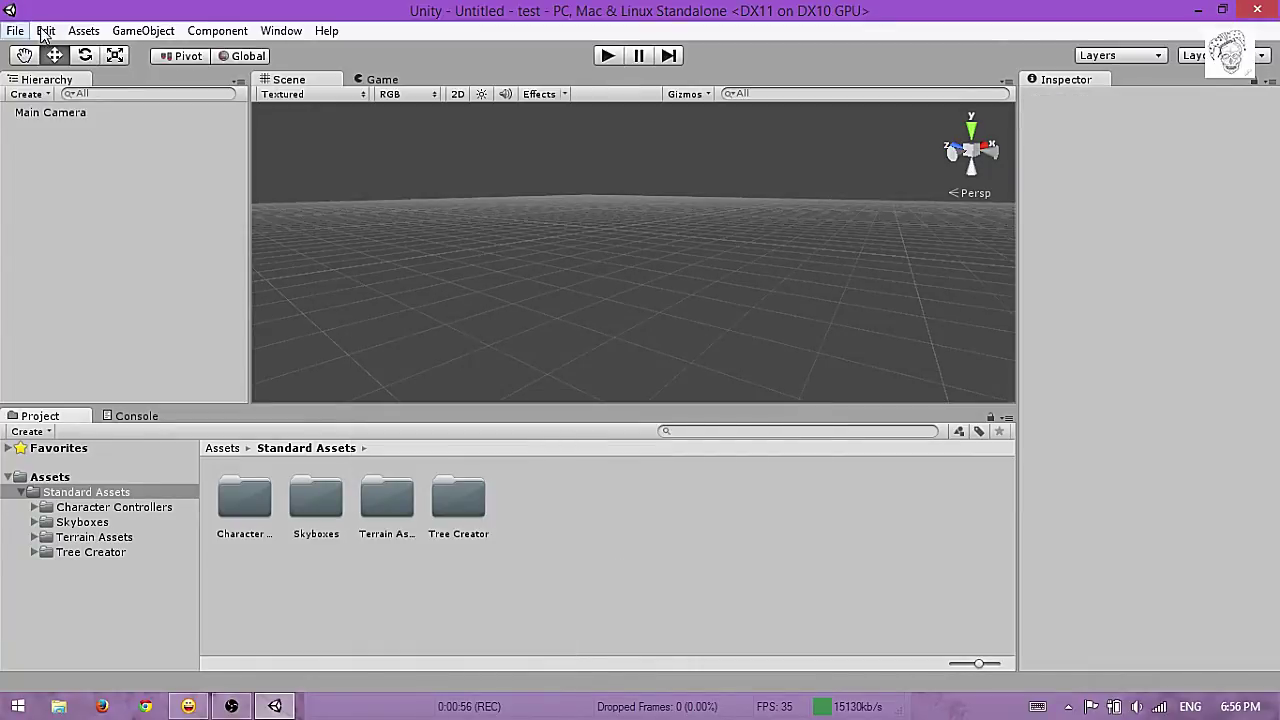
- Create a Terrain from GameObject > Create Other, frame it, and move it to Y -0.4391
left_click(123, 35)
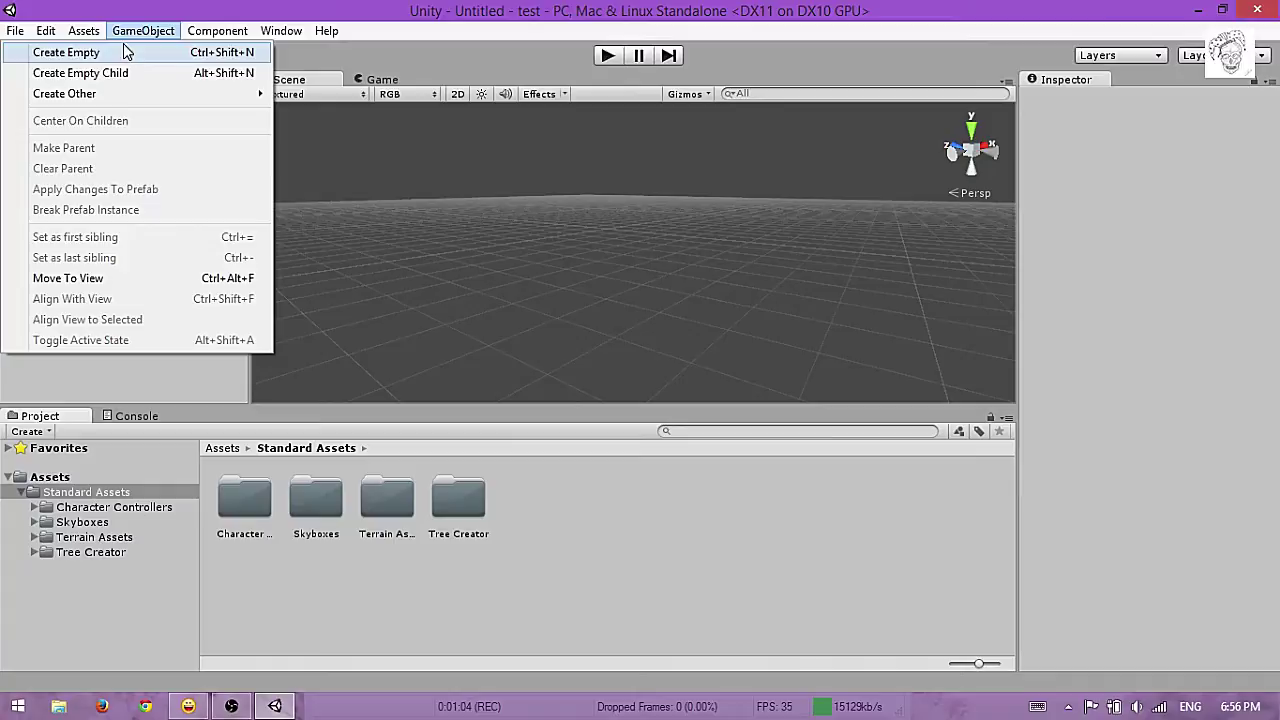
mouse_move(130, 93)
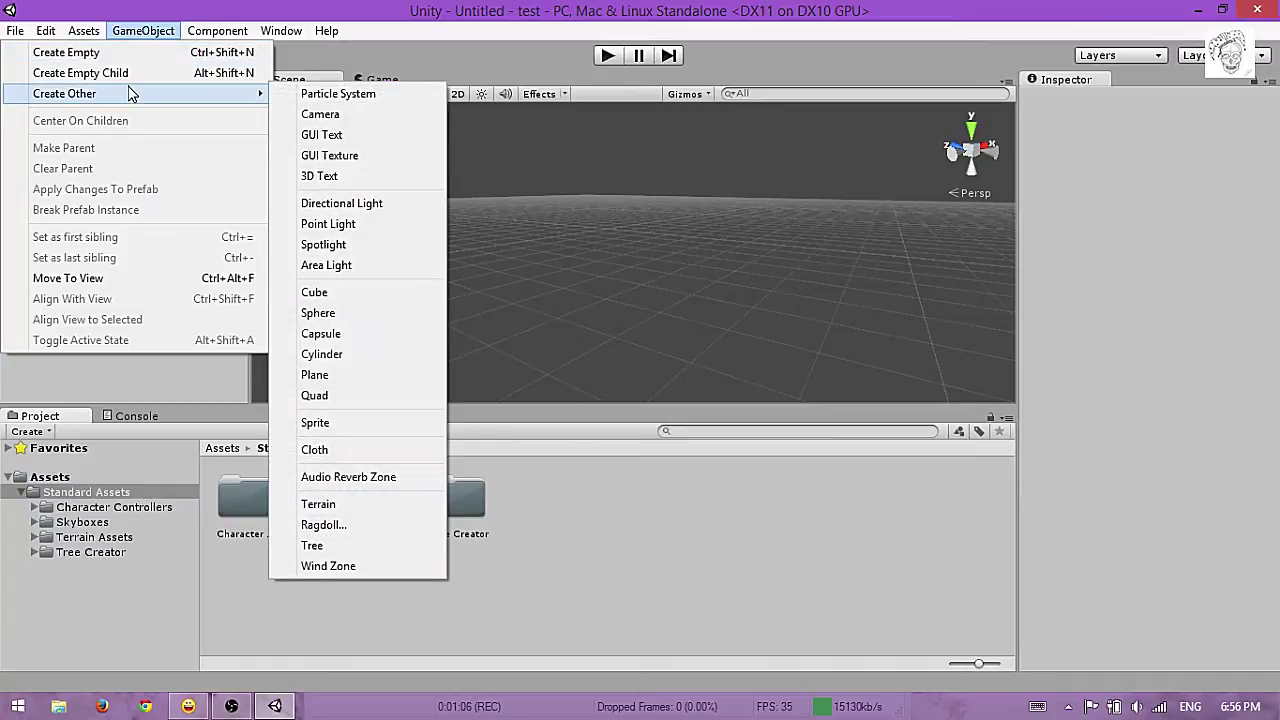
left_click(335, 503)
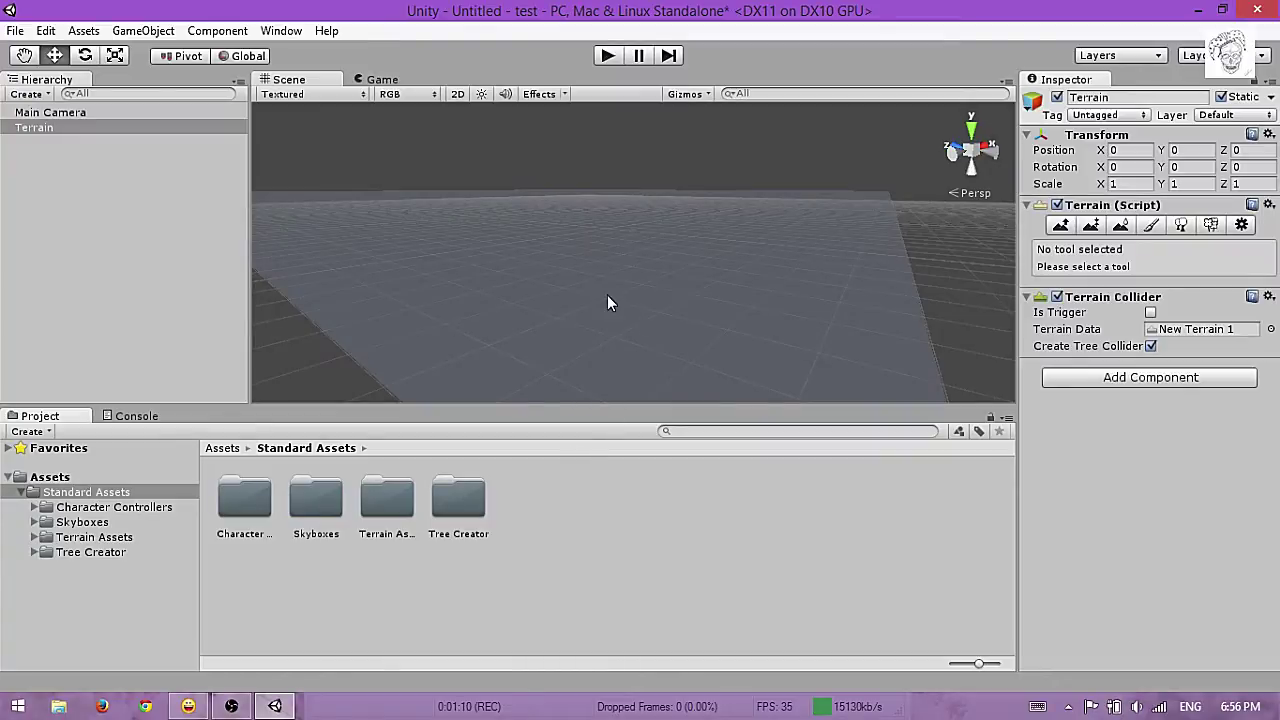
key("f")
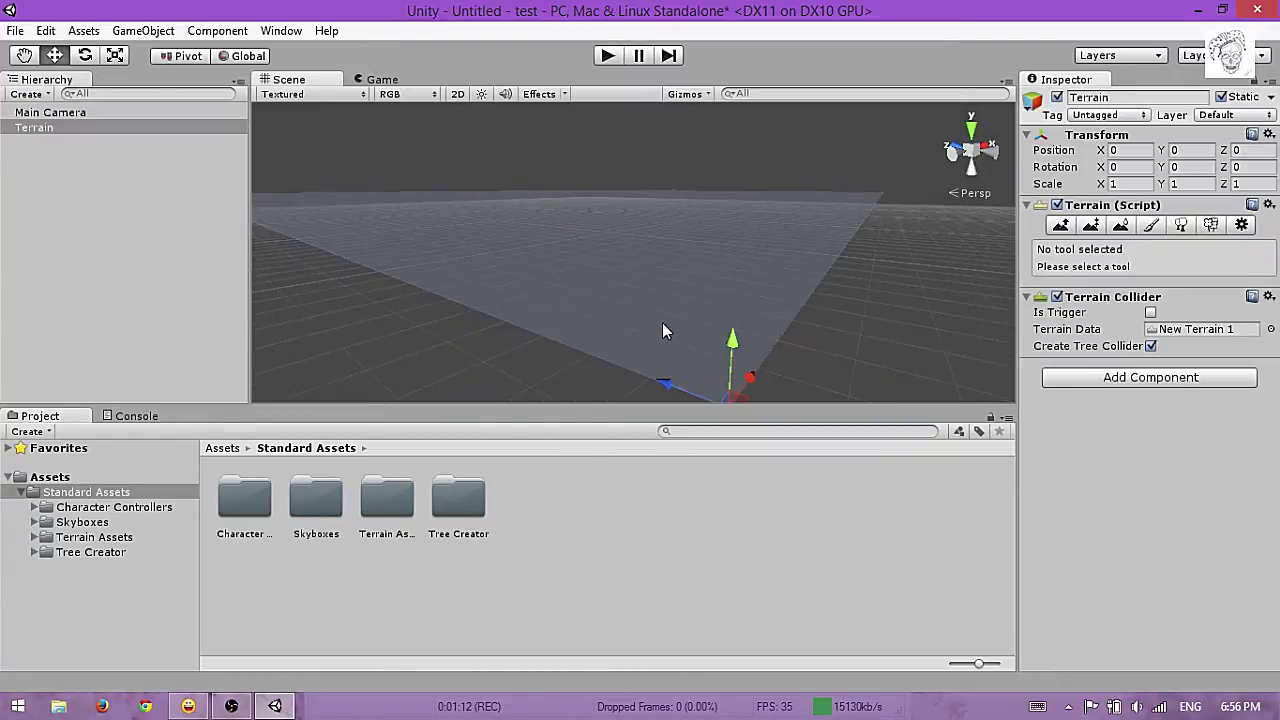
left_click_drag(733, 346, 732, 352)
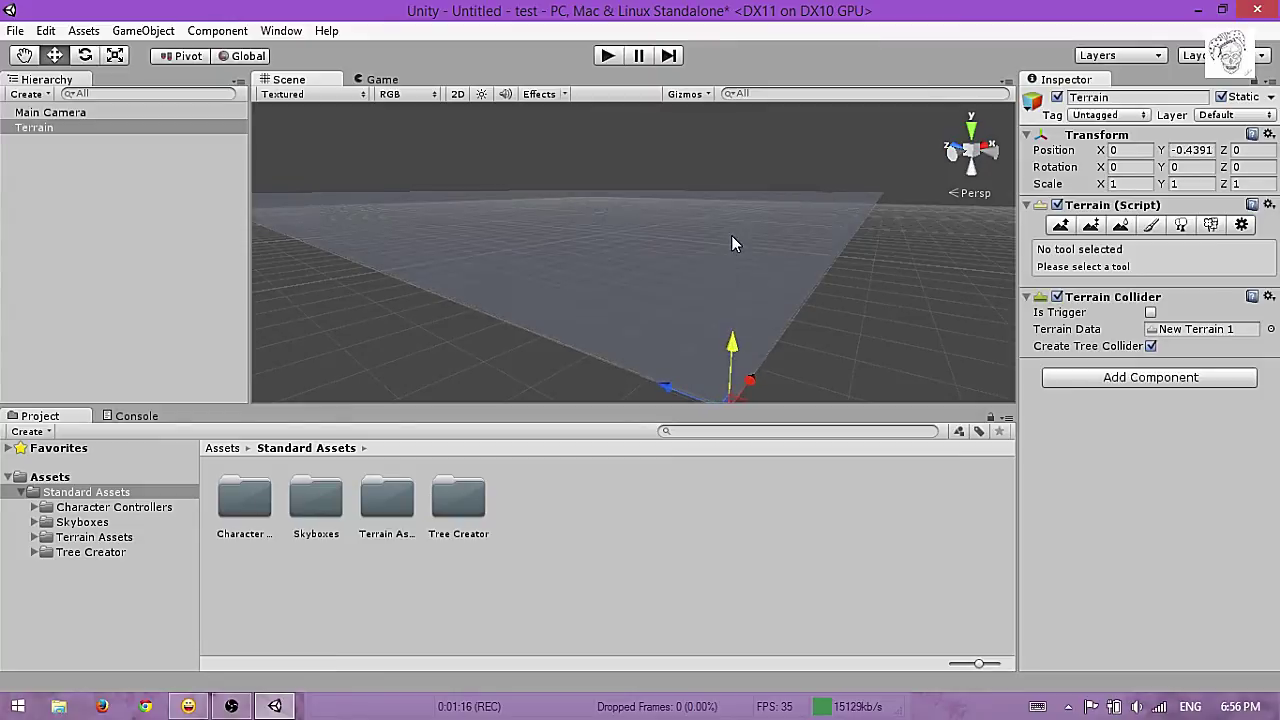
left_click_drag(734, 243, 697, 297, "alt")
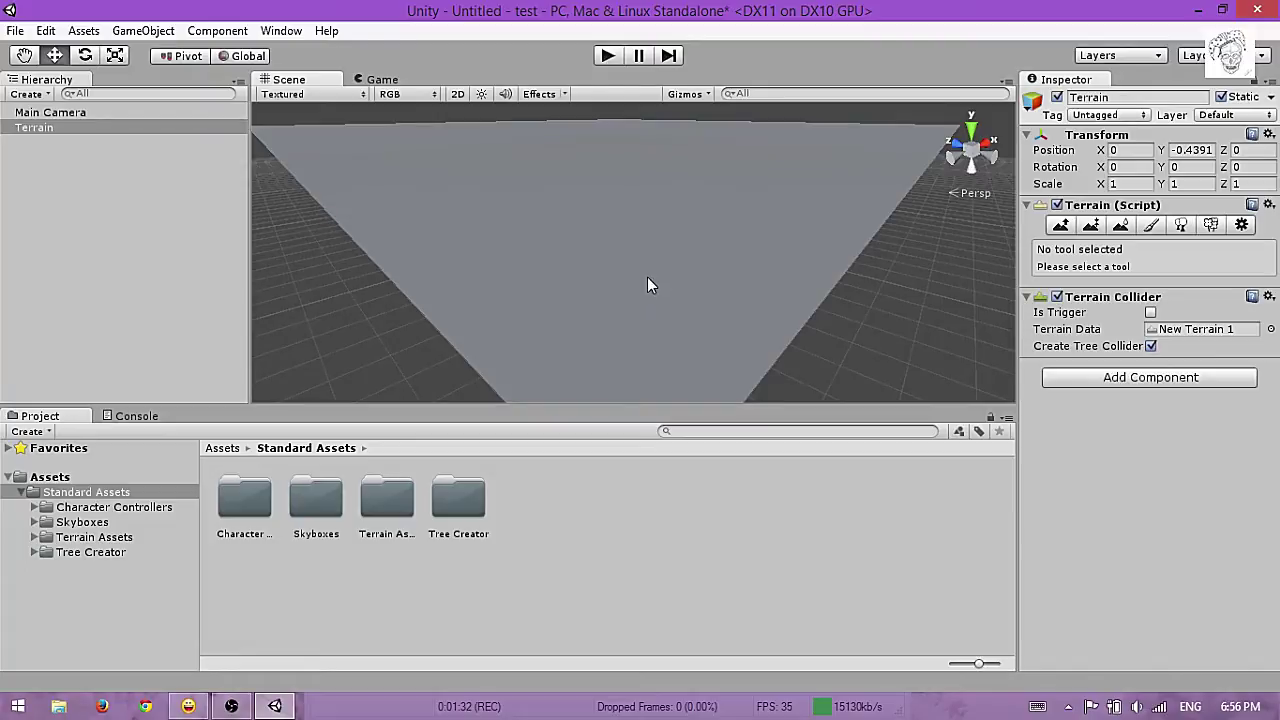
left_click_drag(648, 284, 621, 269, "alt")
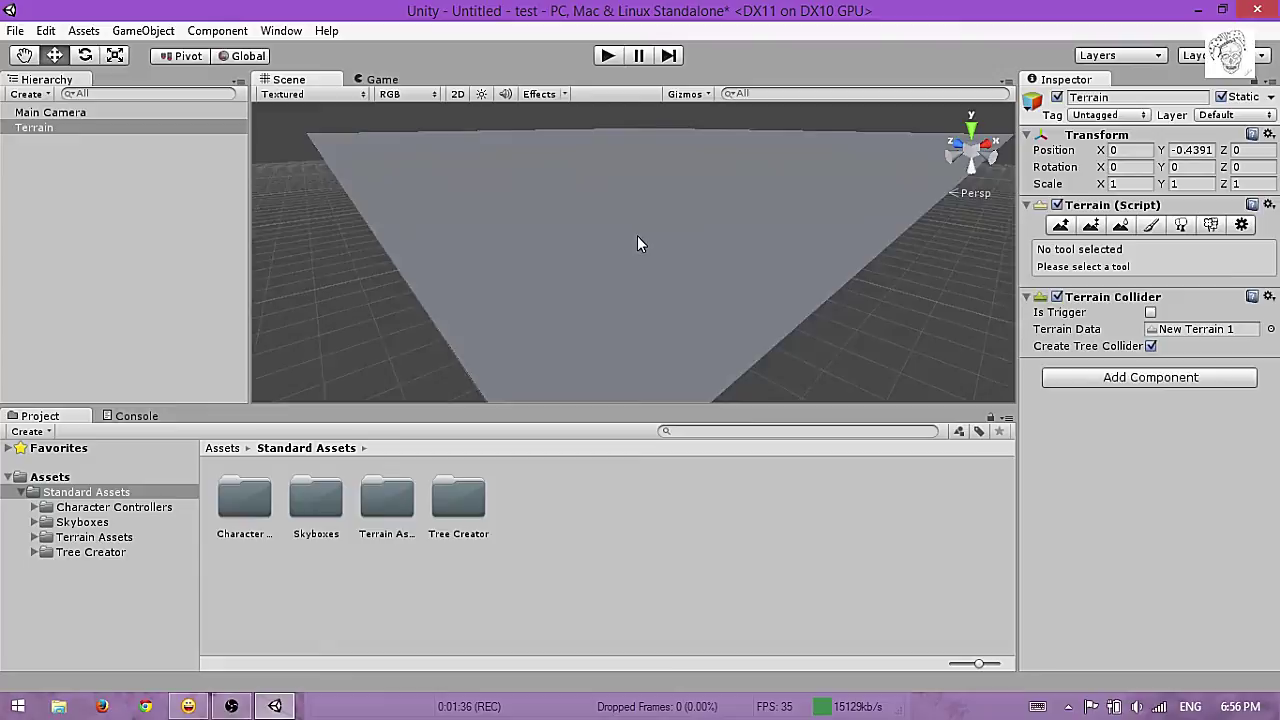
scroll(640, 243, "up", 4)
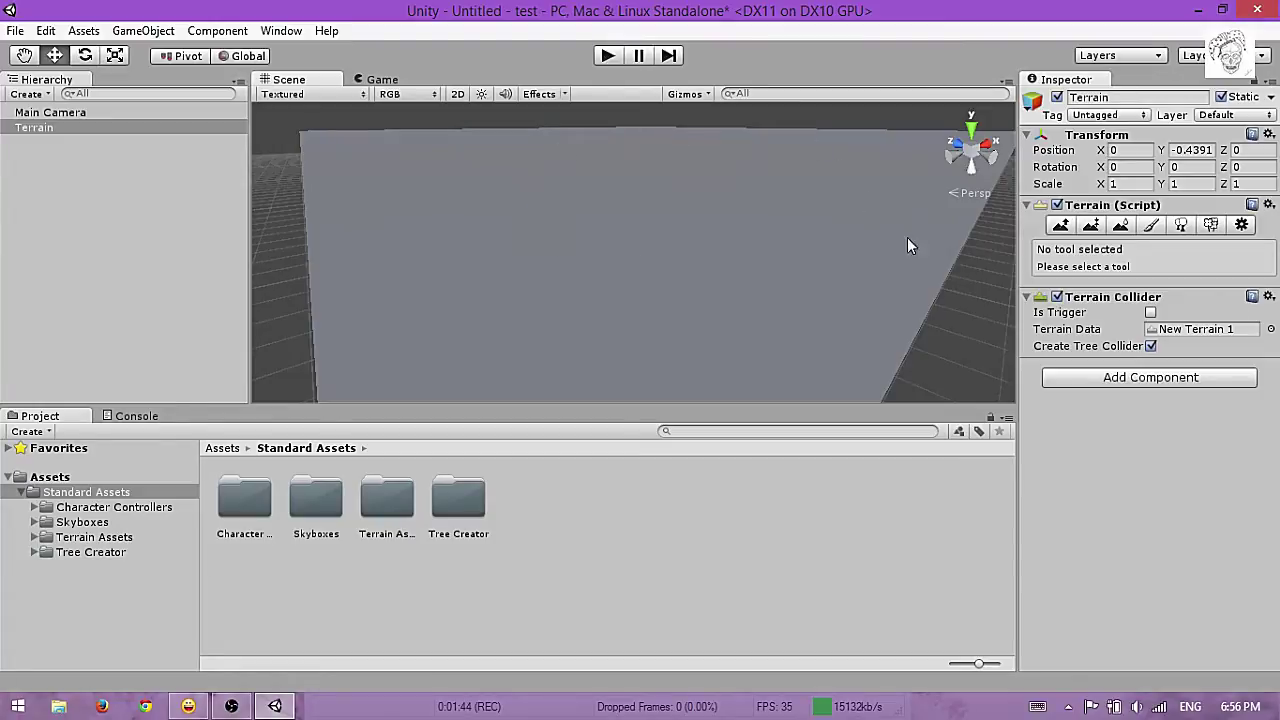
- Start a new terrain texture in Paint Texture using the Grass (Hill) image
left_click(1150, 226)
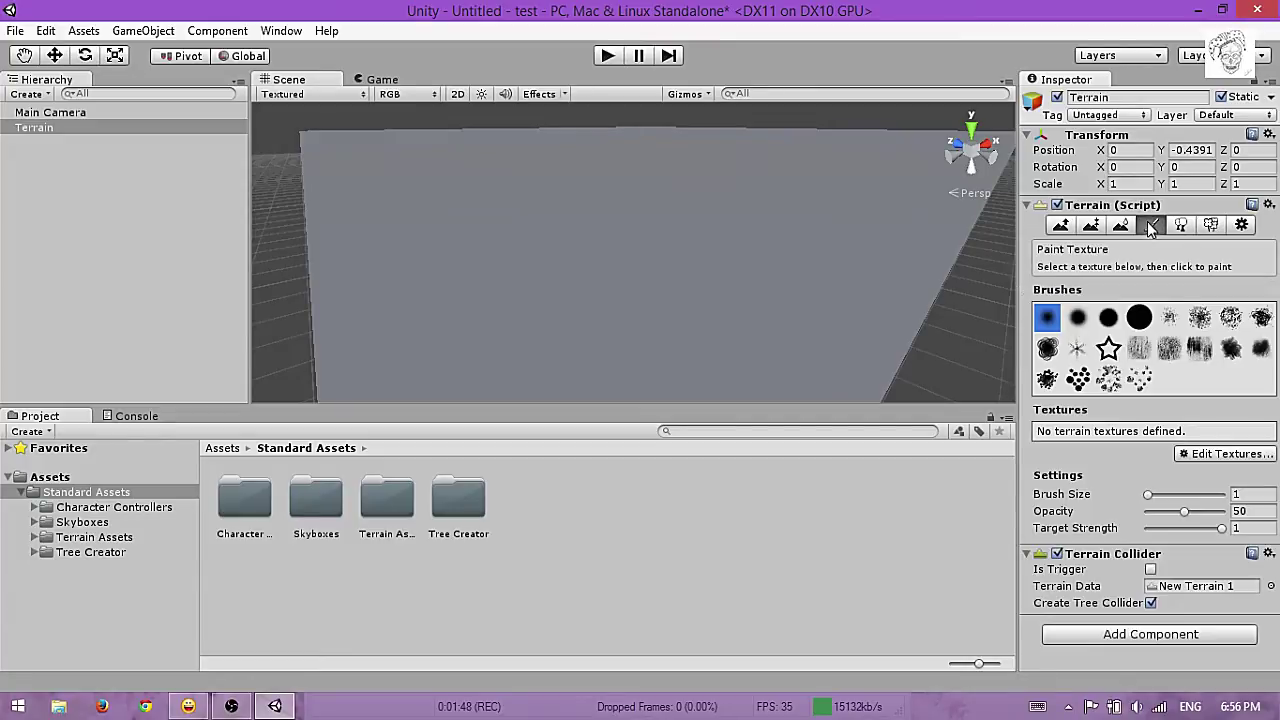
left_click(1207, 455)
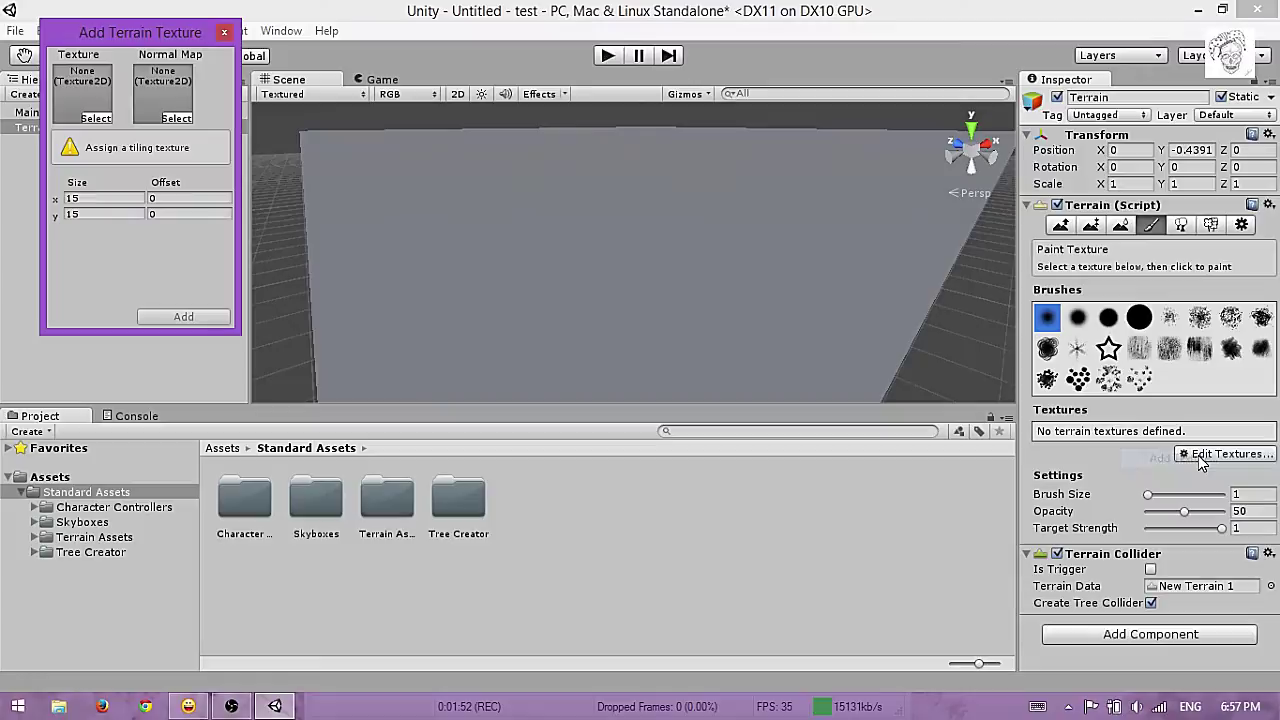
left_click(1183, 459)
left_click(96, 118)
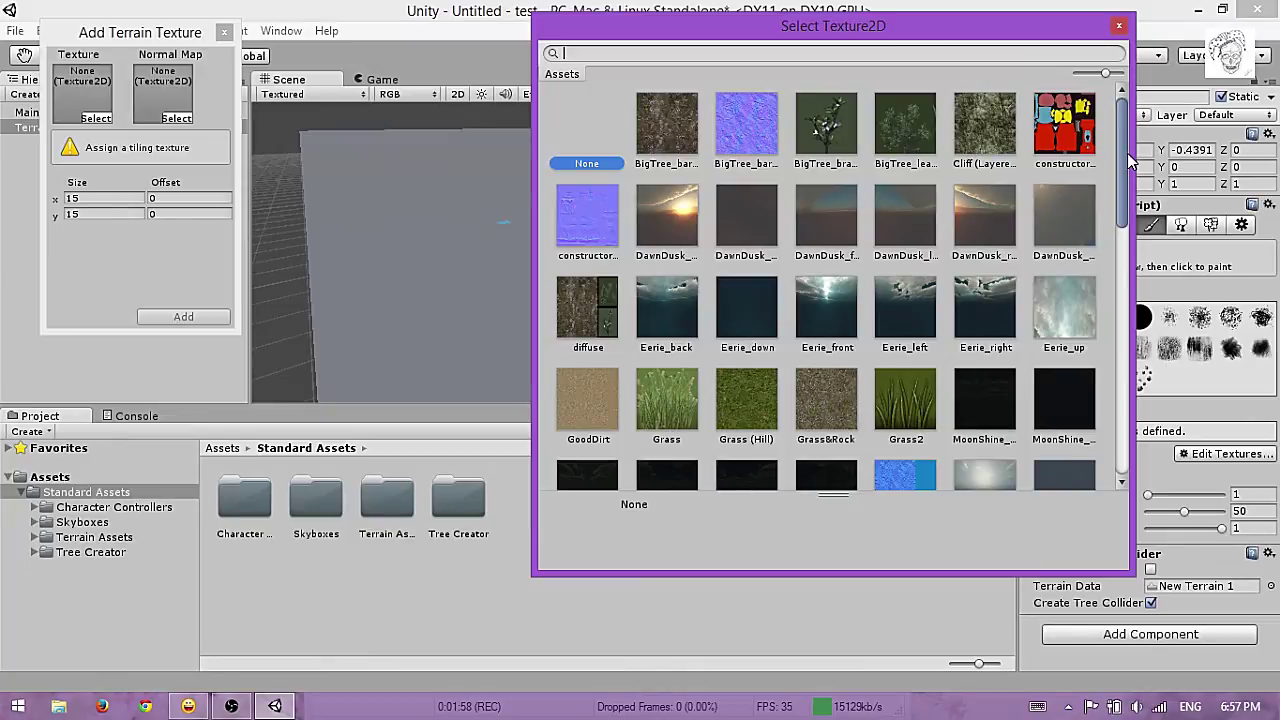
left_click_drag(1127, 153, 1137, 176)
scroll(728, 205, "down", 3)
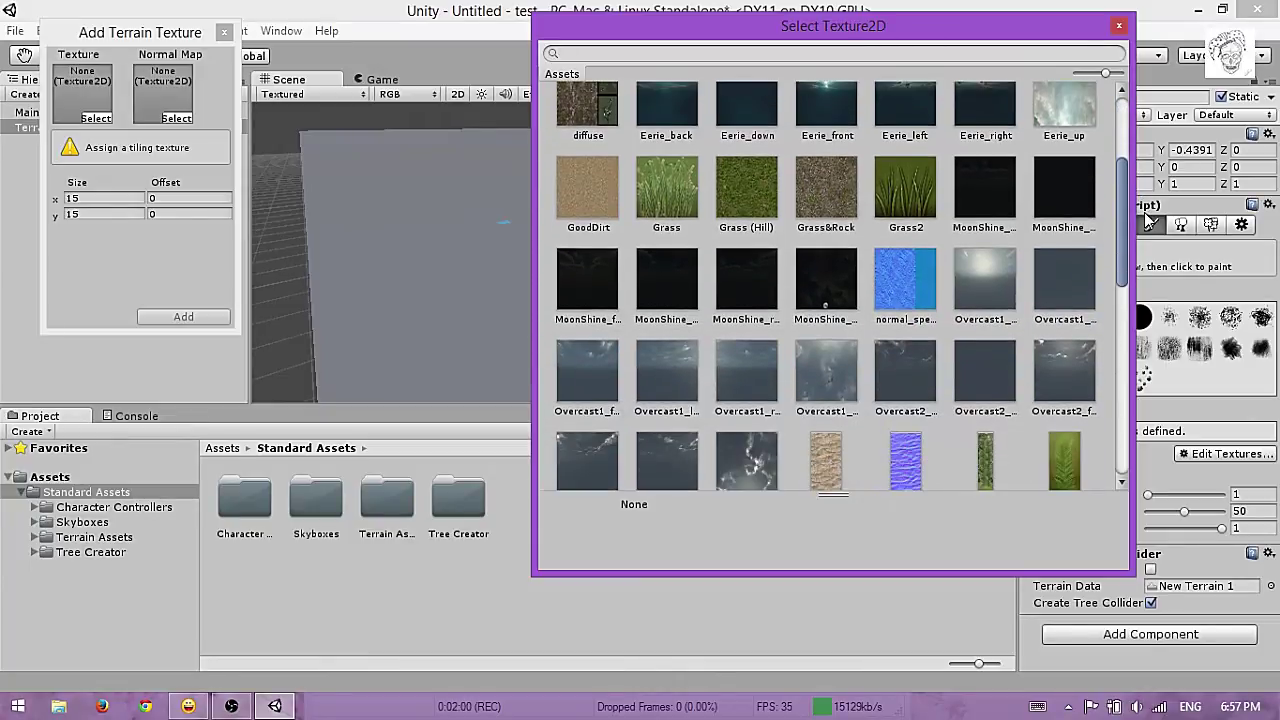
left_click(731, 199)
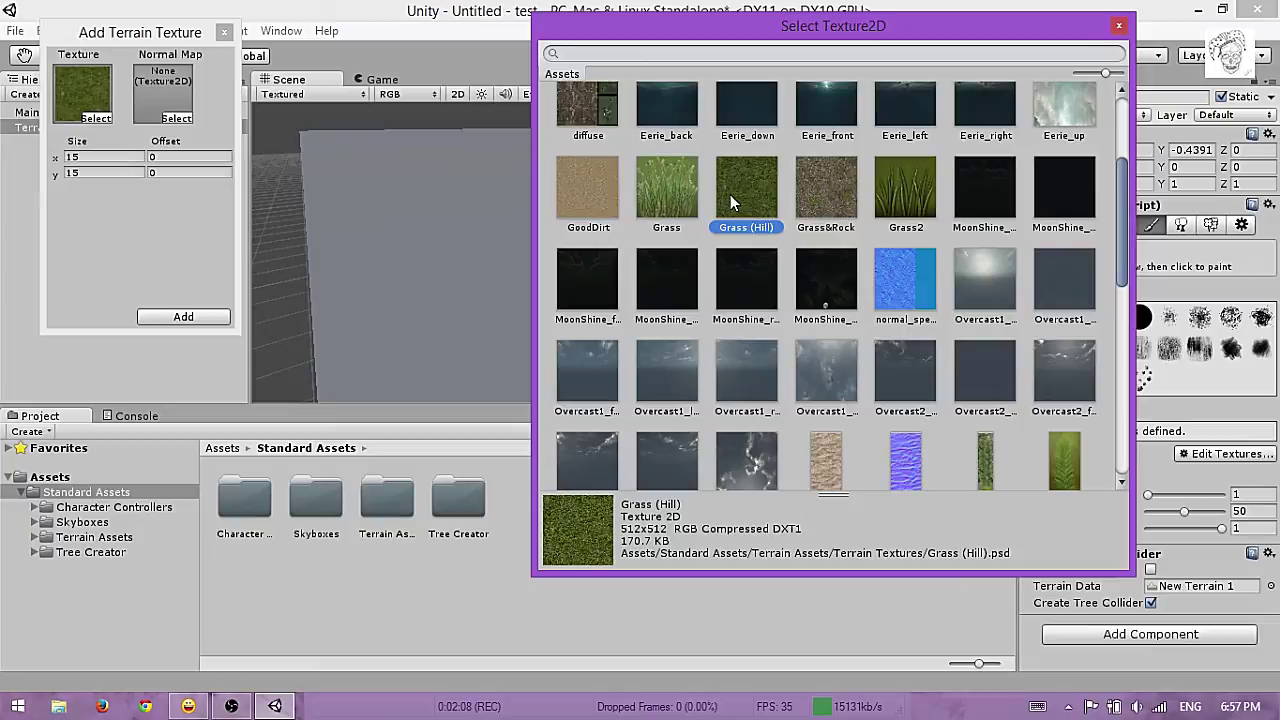
left_click(1119, 27)
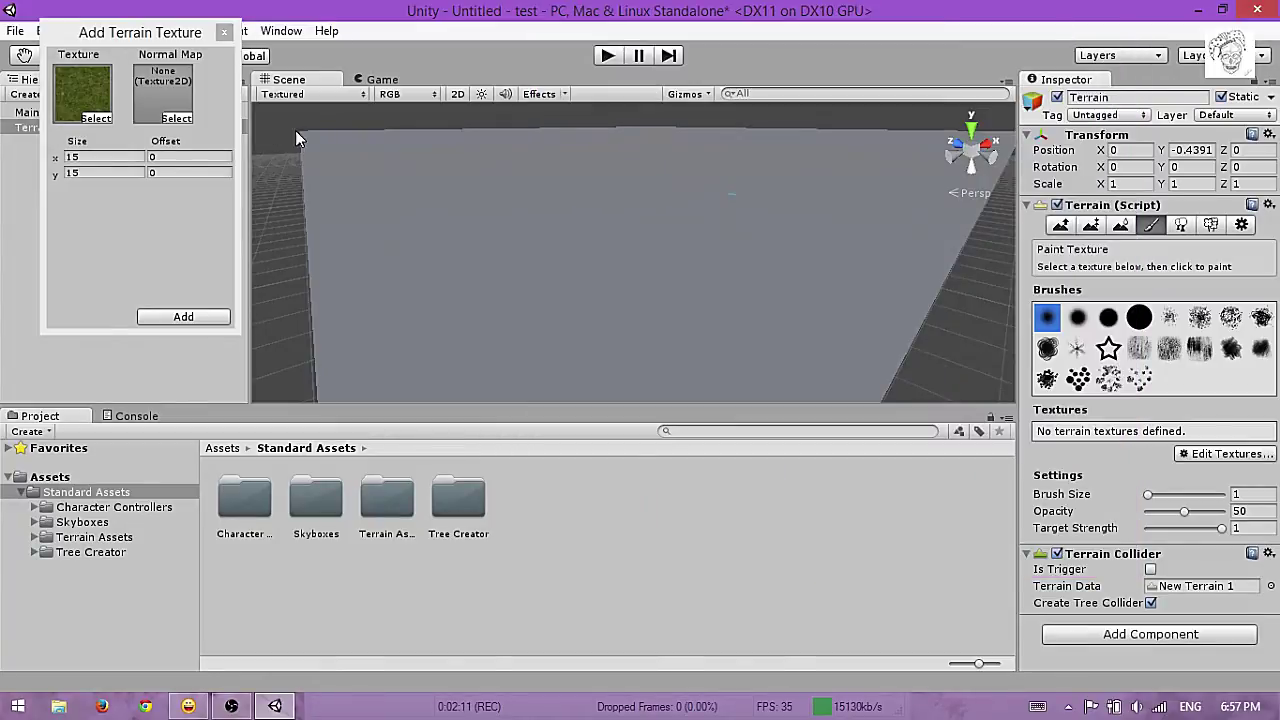
- Set the texture's tile size to 2 by 2 and add it to the terrain
left_click(108, 160)
left_click_drag(108, 160, 60, 159)
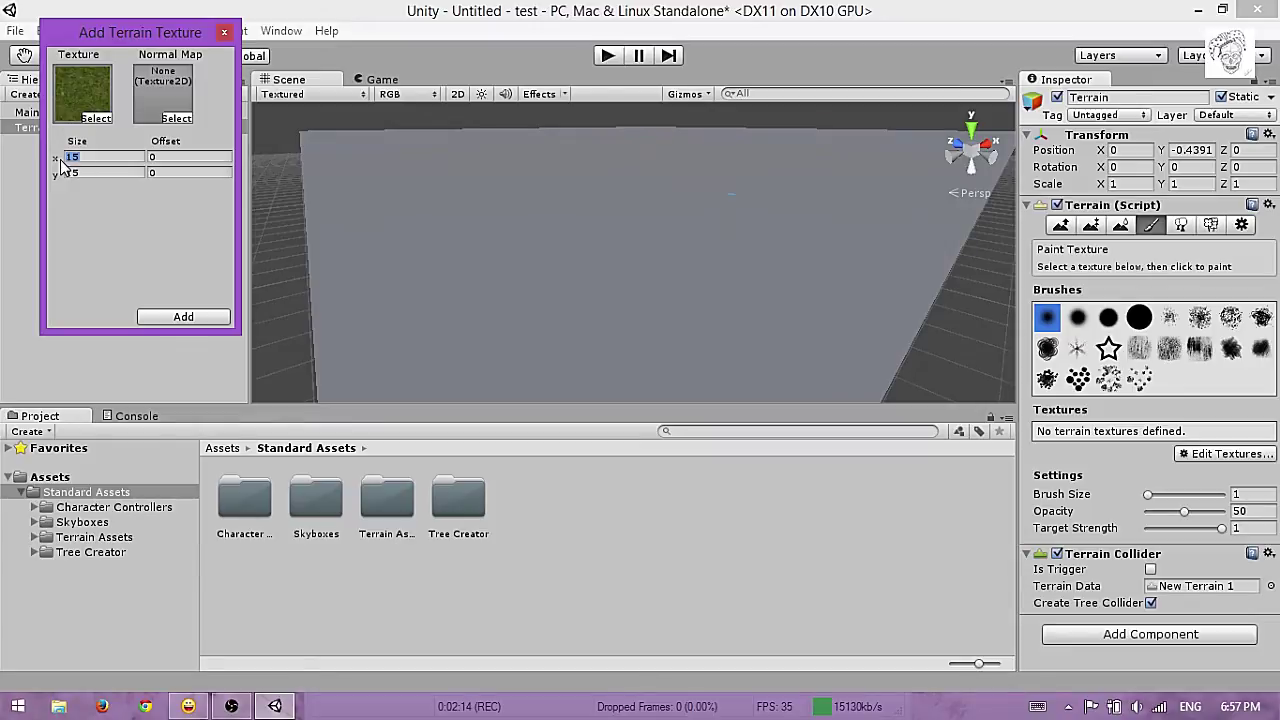
type("2")
left_click_drag(90, 172, 72, 176)
type("2")
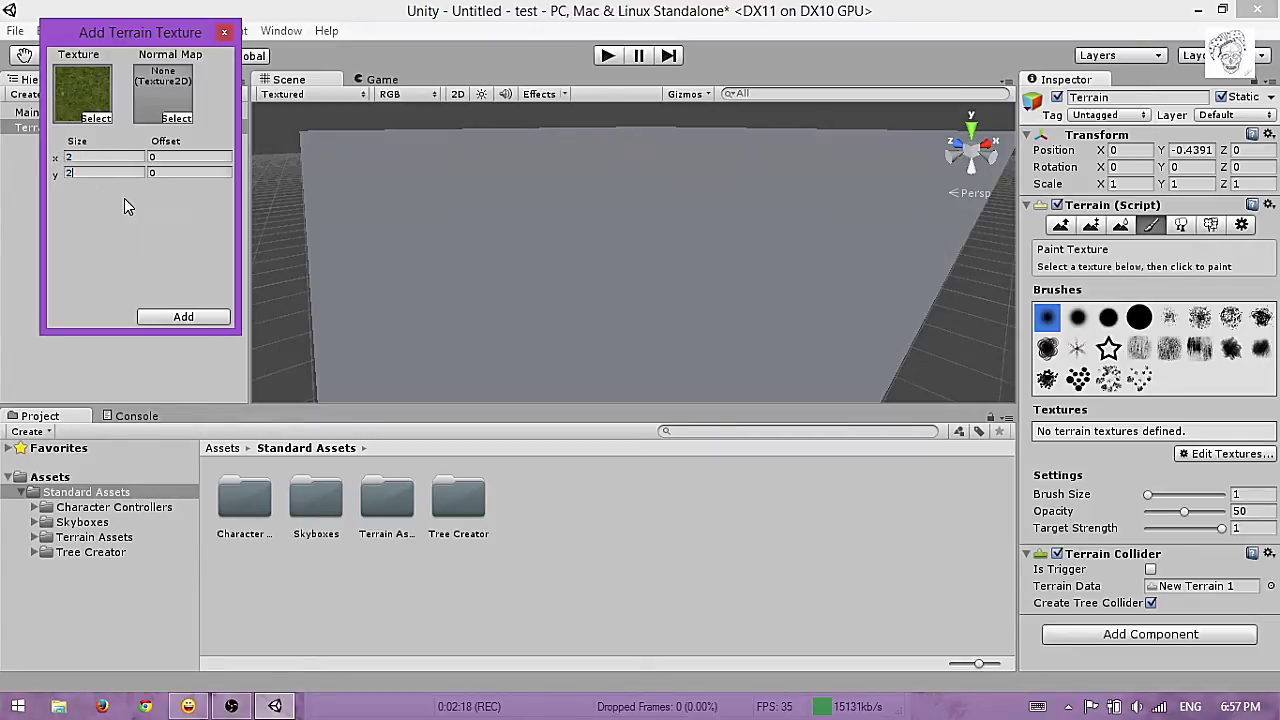
left_click(189, 318)
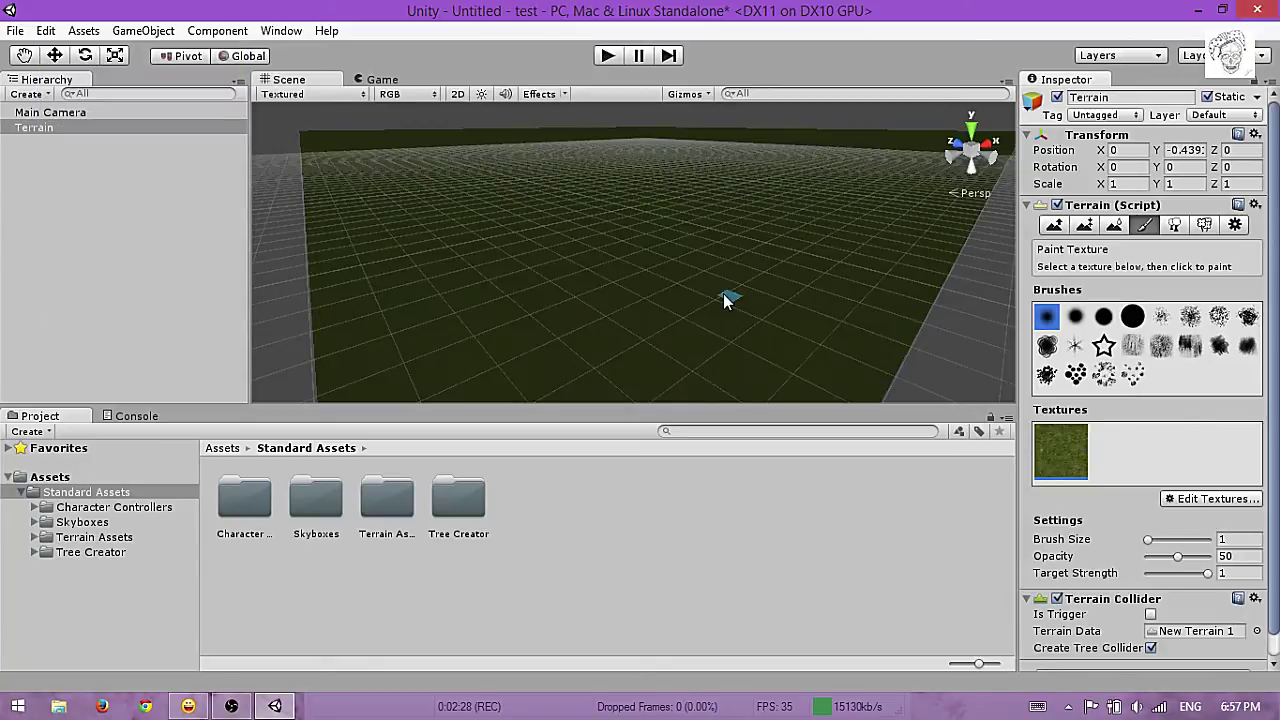
mouse_move(718, 325)
left_mouse_down("alt")
mouse_move(669, 220)
mouse_move(760, 263)
mouse_move(754, 437)
mouse_move(729, 345)
mouse_move(746, 386)
mouse_move(723, 400)
mouse_move(697, 386)
mouse_move(733, 305)
left_mouse_up("alt")
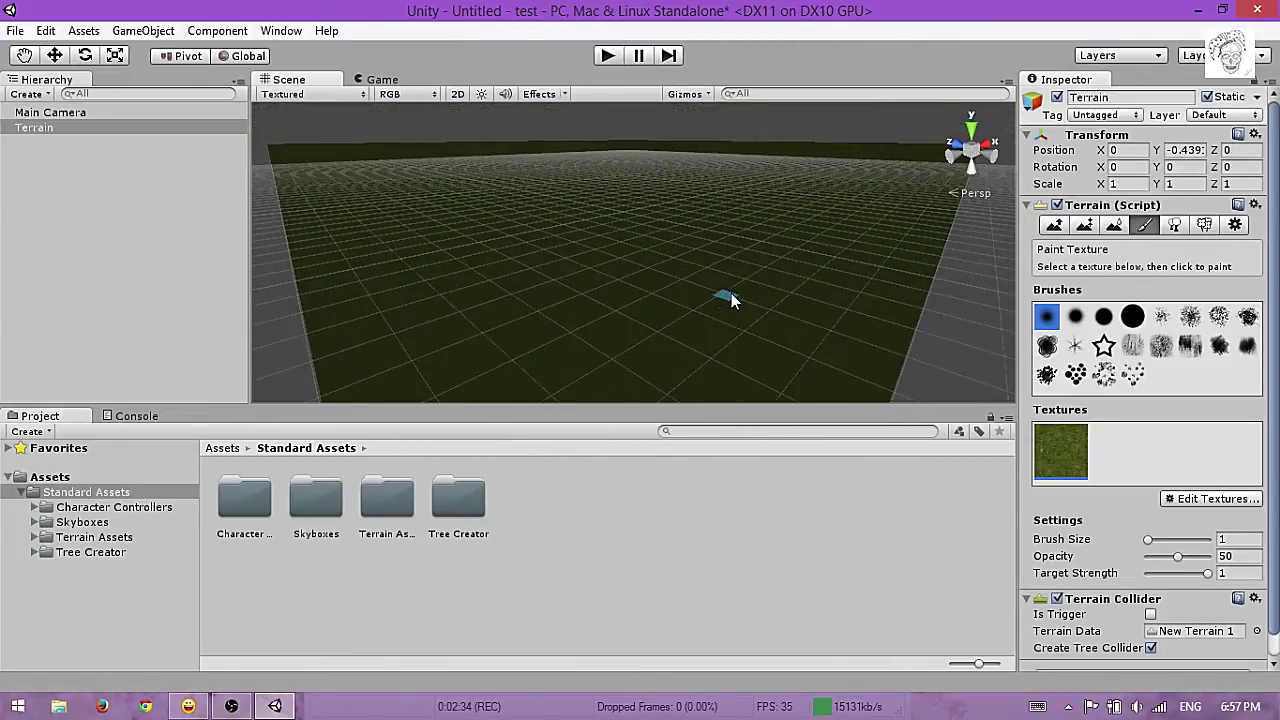
- Drag the First Person Controller from Character Controllers onto the terrain
left_click(237, 518)
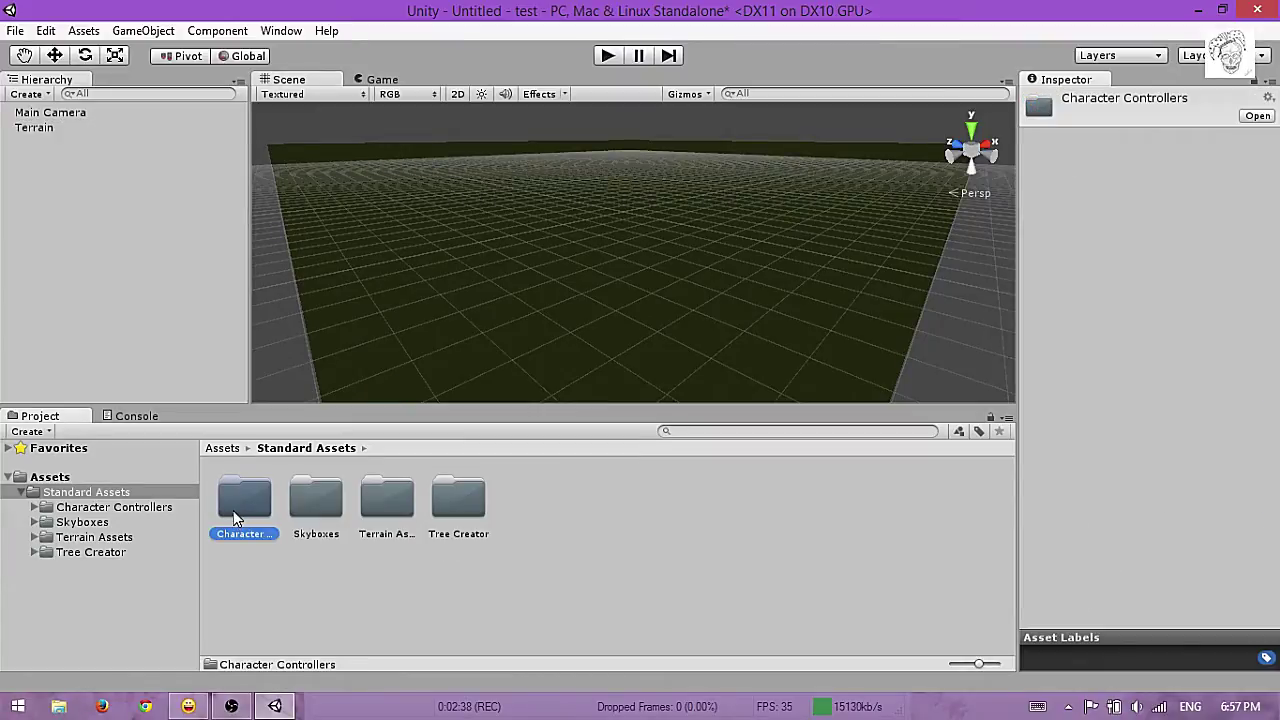
double_click(233, 510)
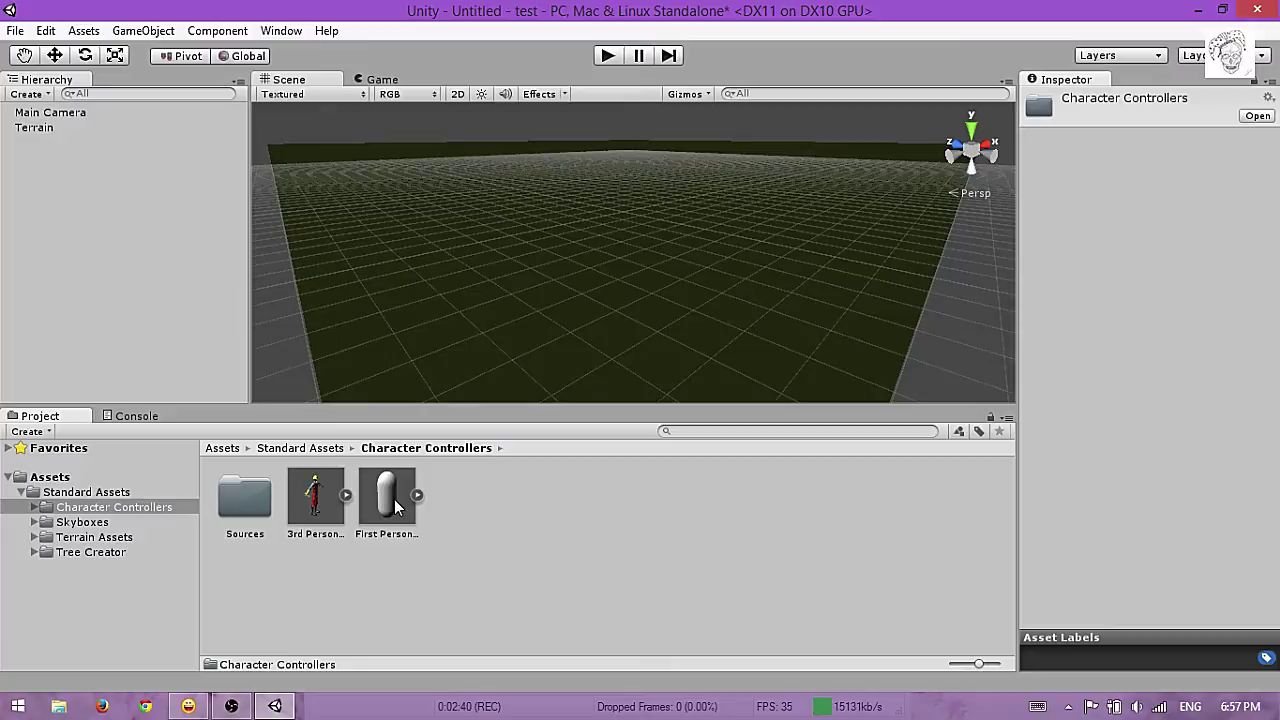
left_click_drag(394, 499, 633, 293)
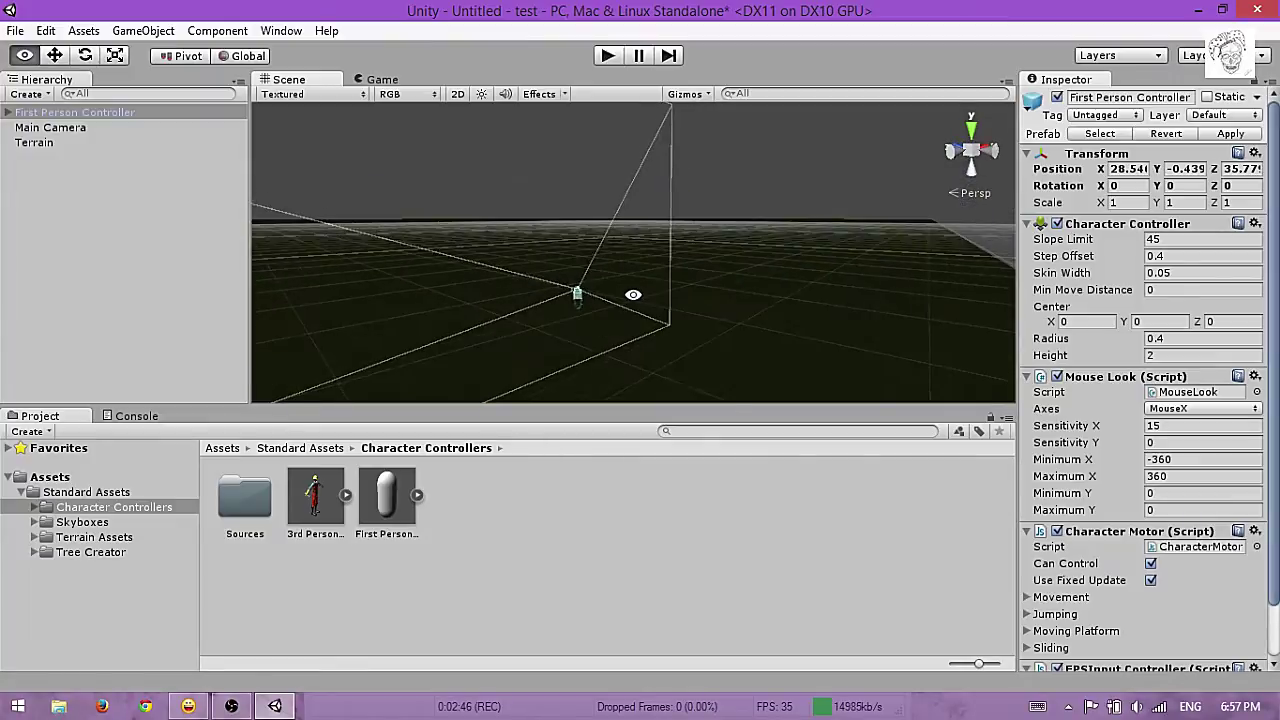
scroll(635, 294, "up", 2)
left_click_drag(615, 372, 686, 368, "alt")
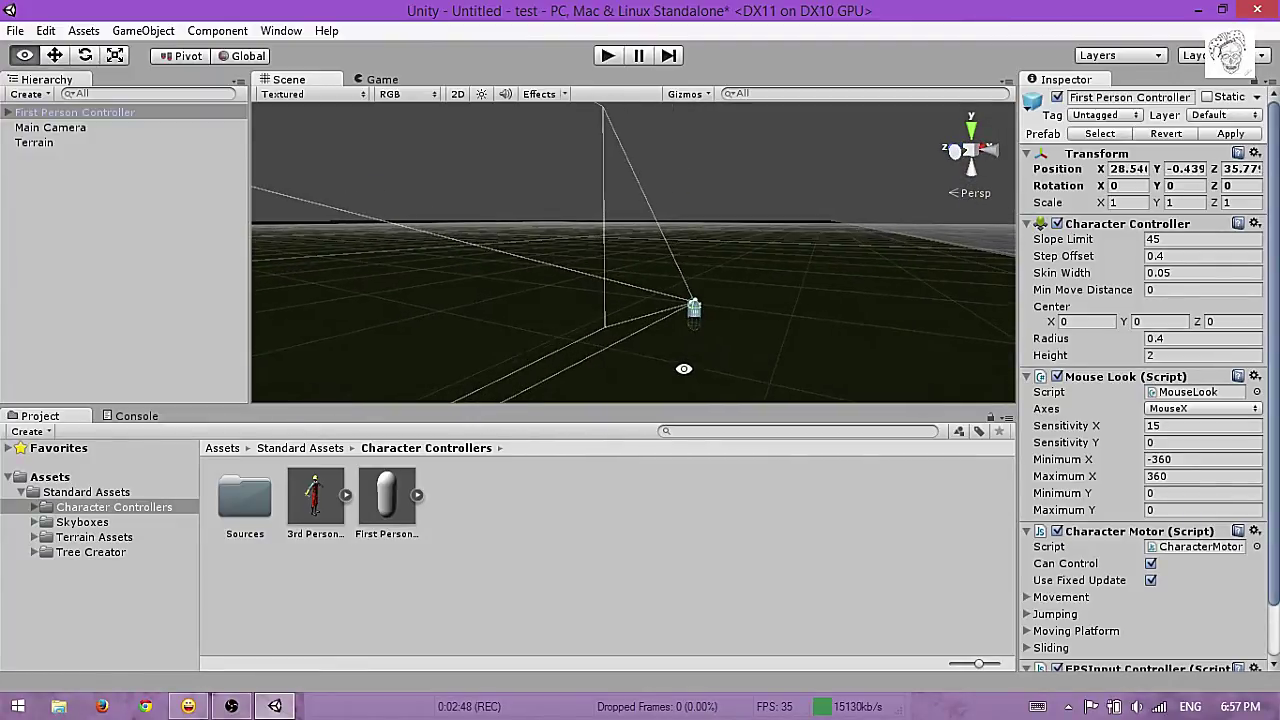
- Raise the controller just above the ground and briefly test it in Play mode
left_click(55, 56)
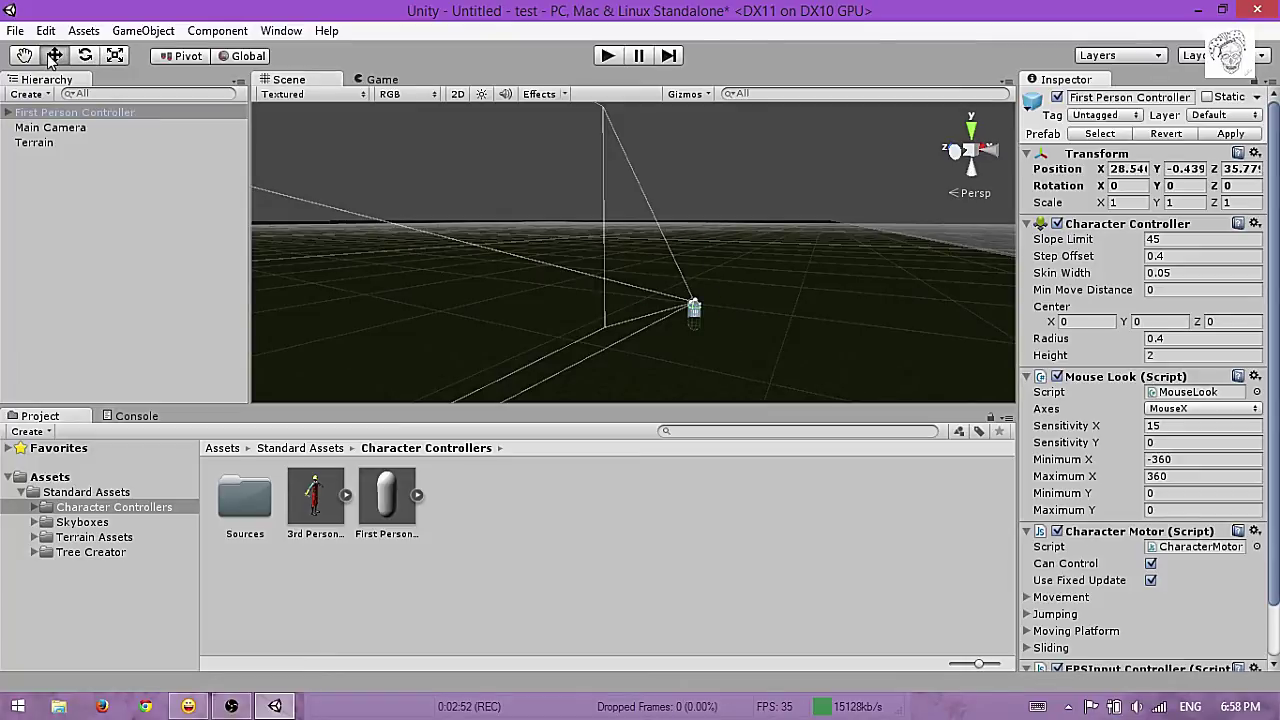
left_click_drag(696, 252, 697, 228)
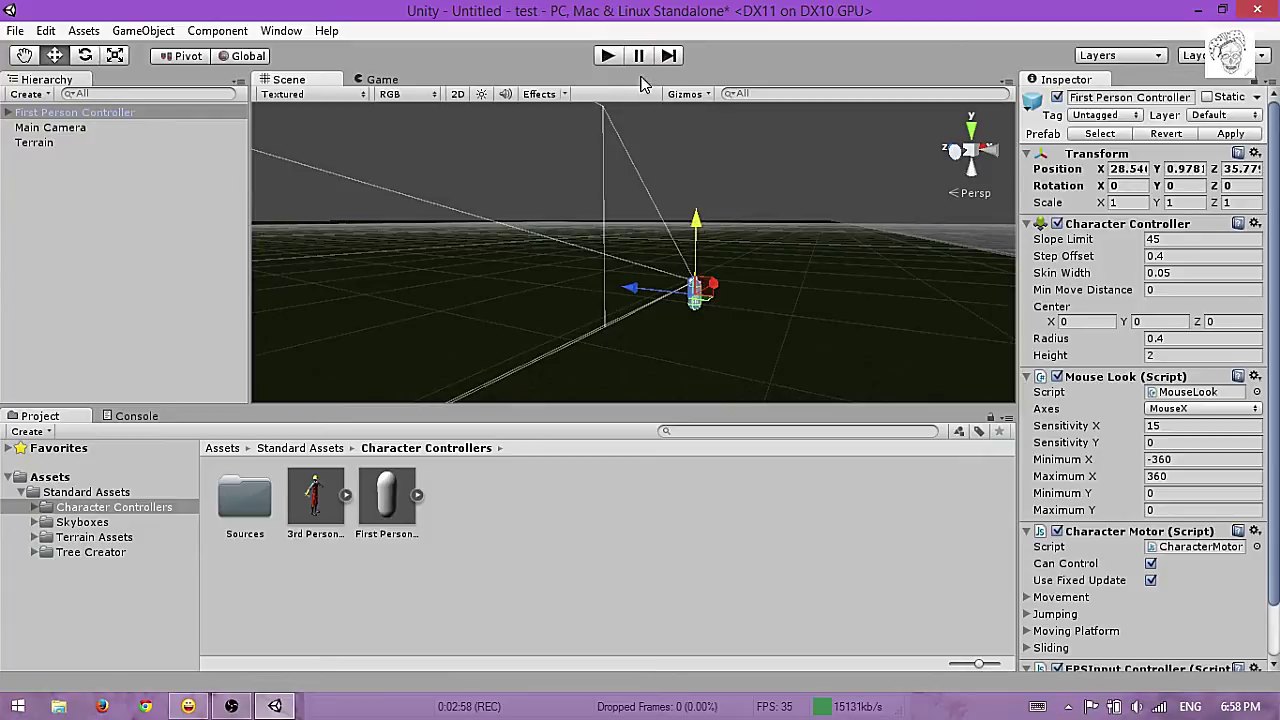
left_click(608, 56)
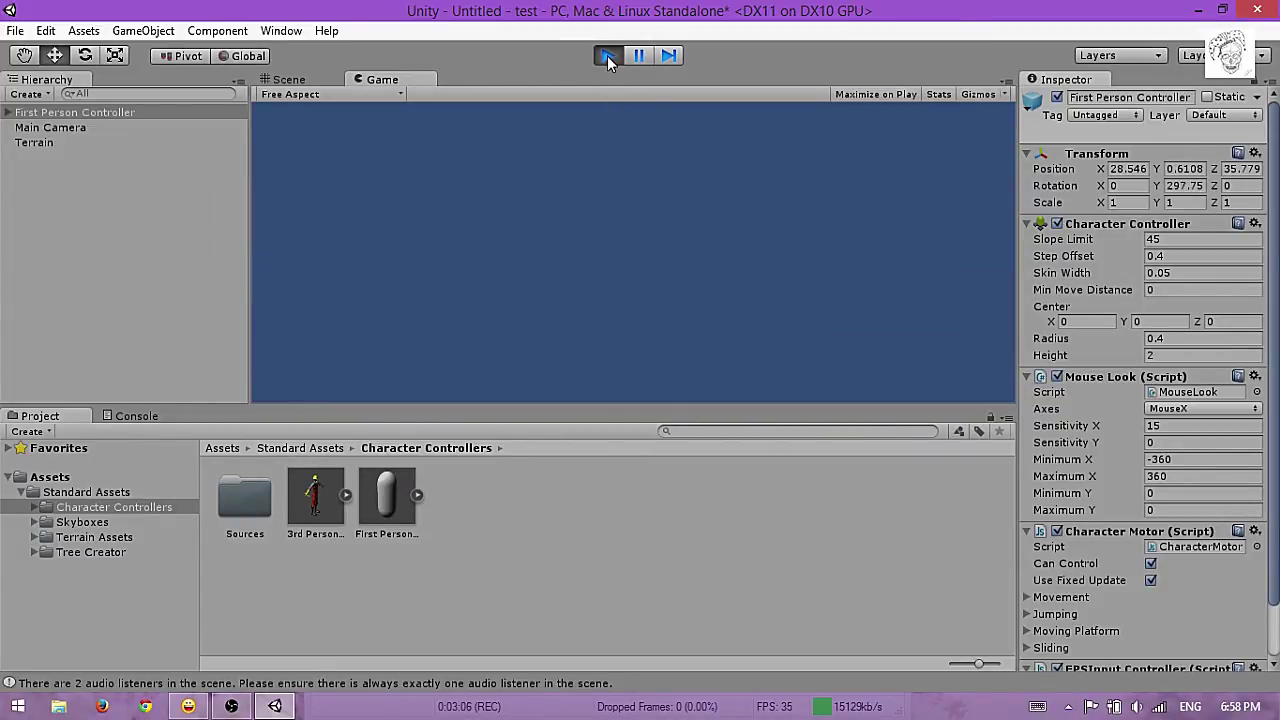
left_click(607, 55)
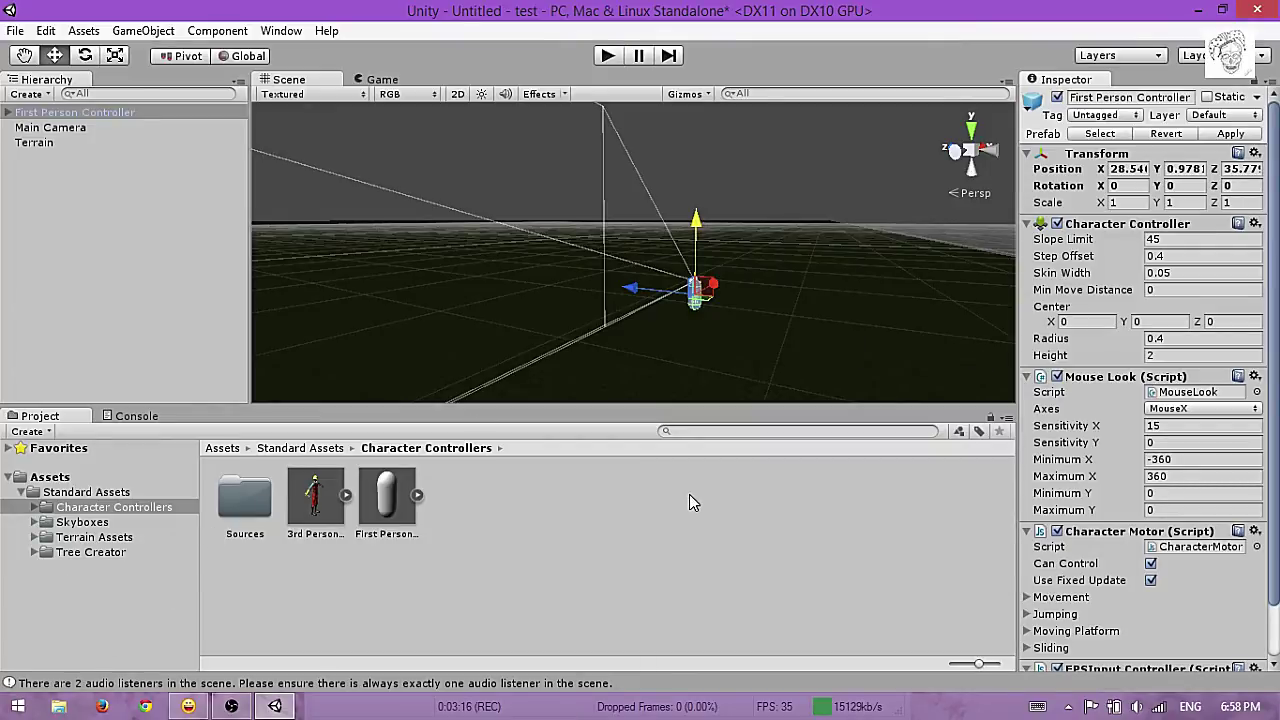
- Drag the BigTree prefab from Tree Creator > Trees into the scene near the controller
left_click(88, 553)
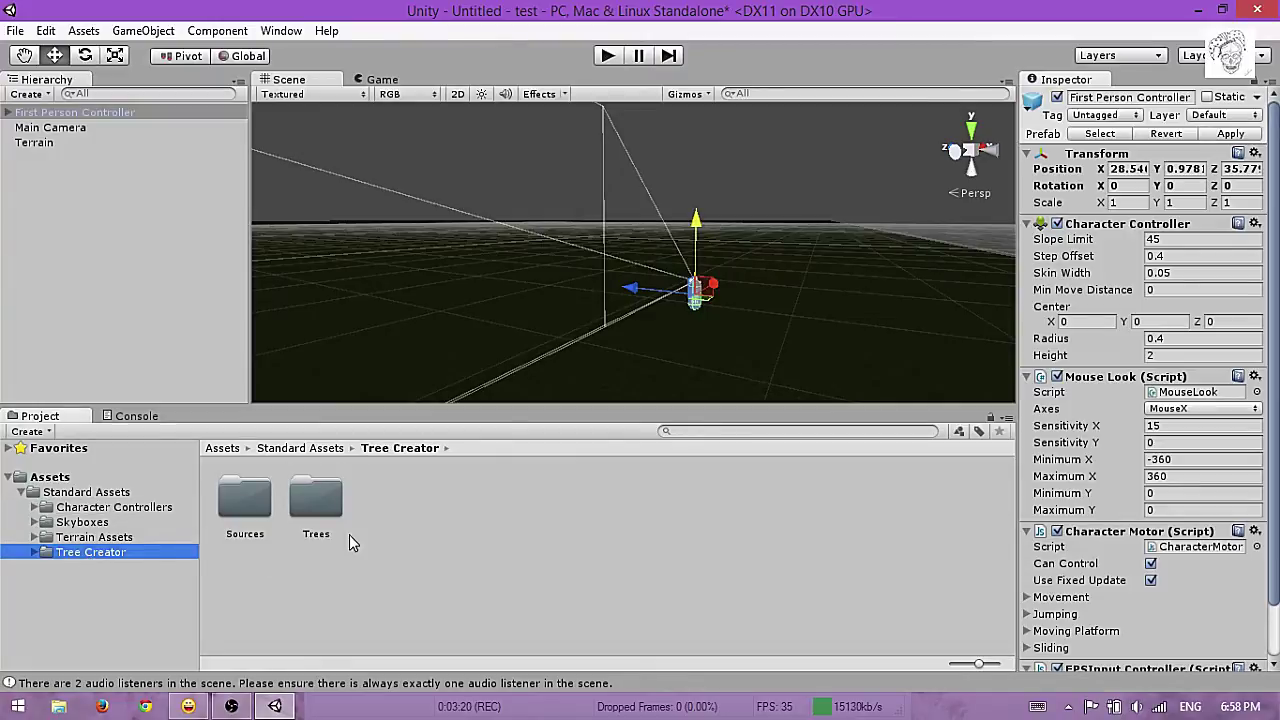
double_click(313, 500)
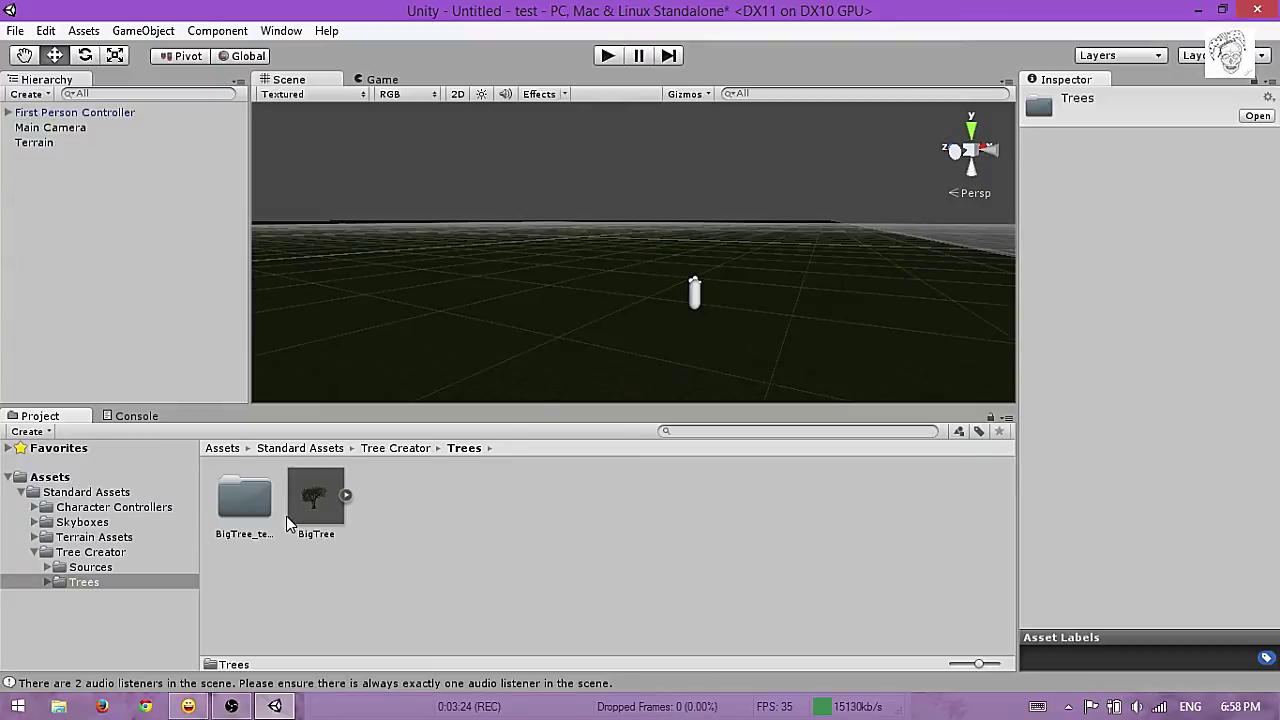
left_click(320, 528)
left_click(326, 517)
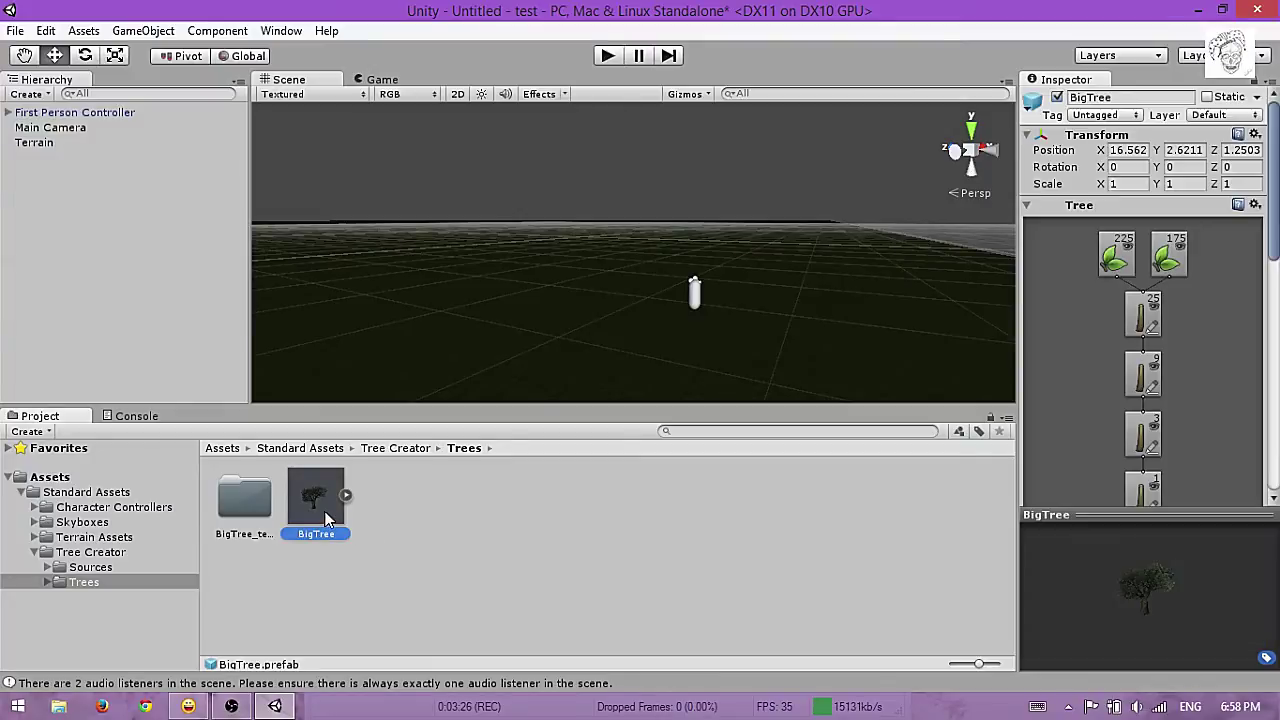
left_click_drag(320, 511, 530, 381)
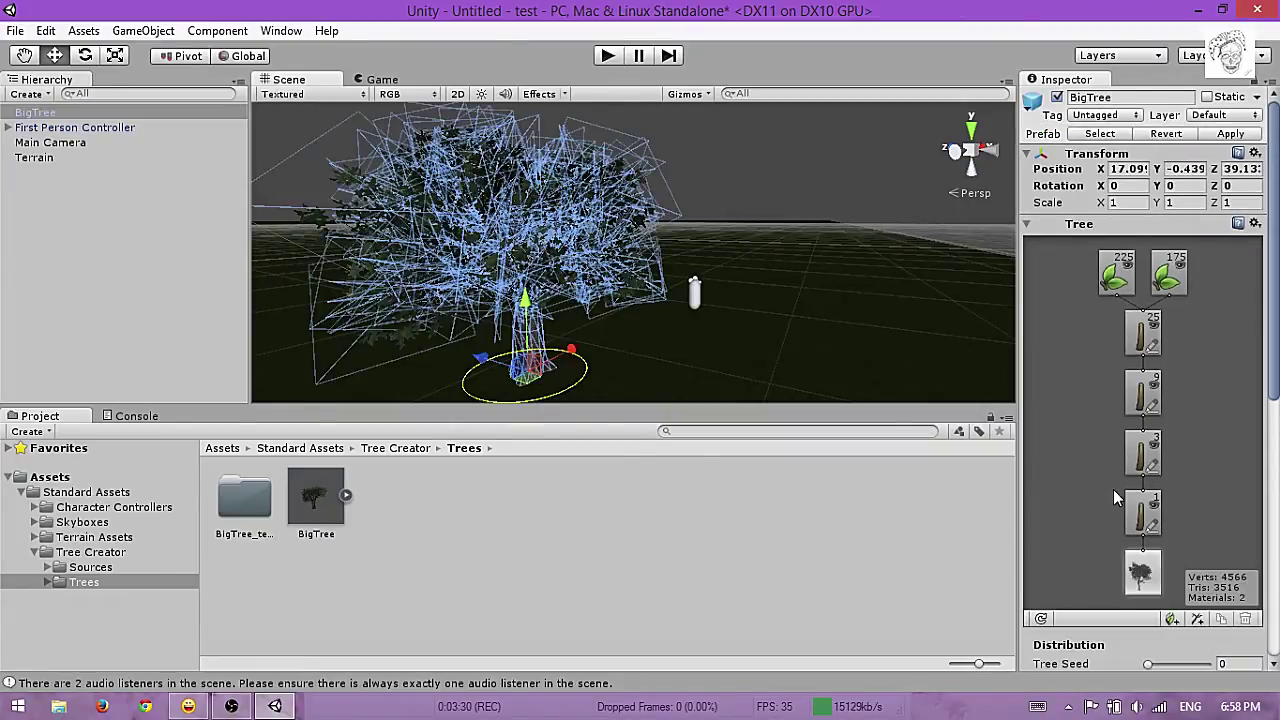
left_click_drag(1276, 290, 1276, 566)
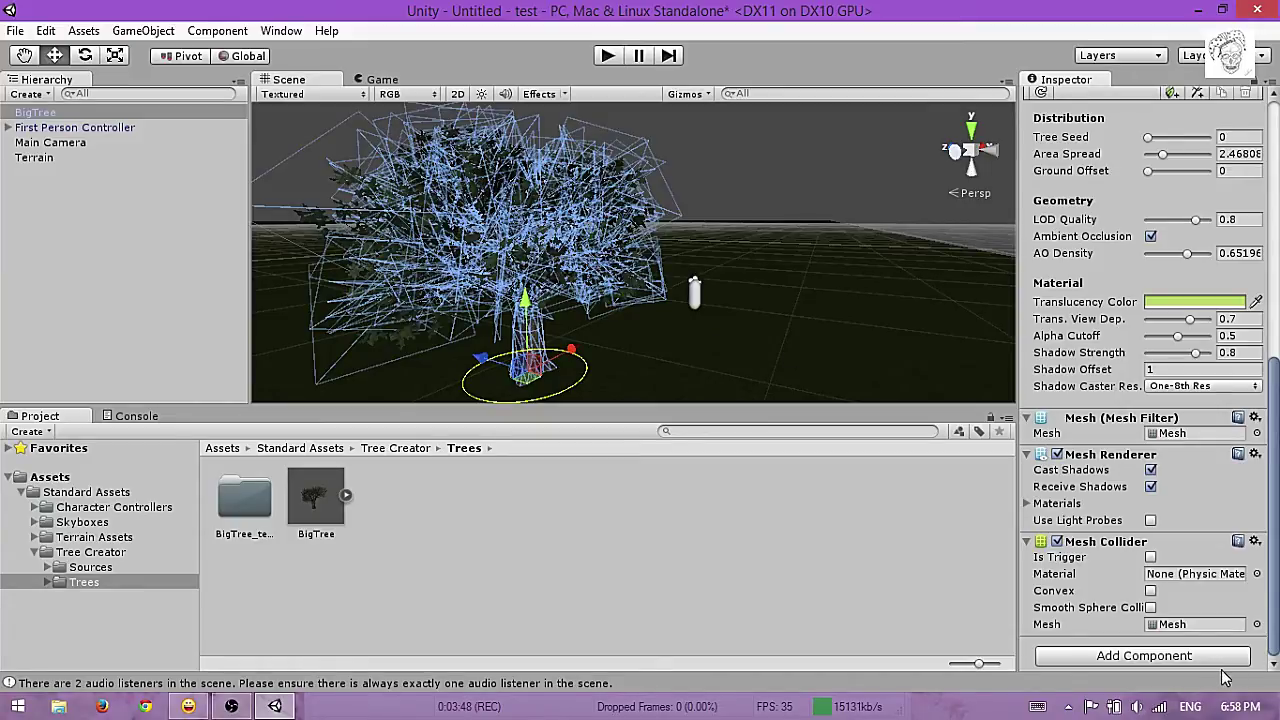
- Add a Physics > Capsule Collider component to the BigTree
left_click(1153, 658)
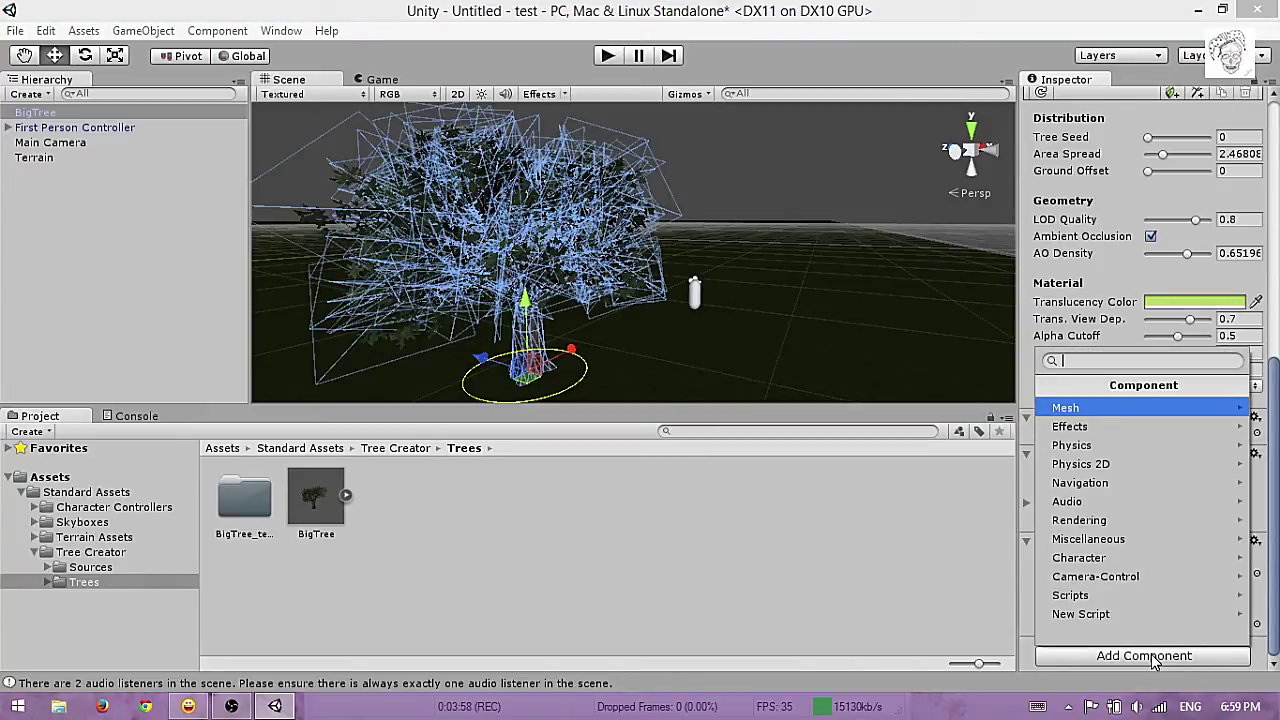
left_click(1081, 444)
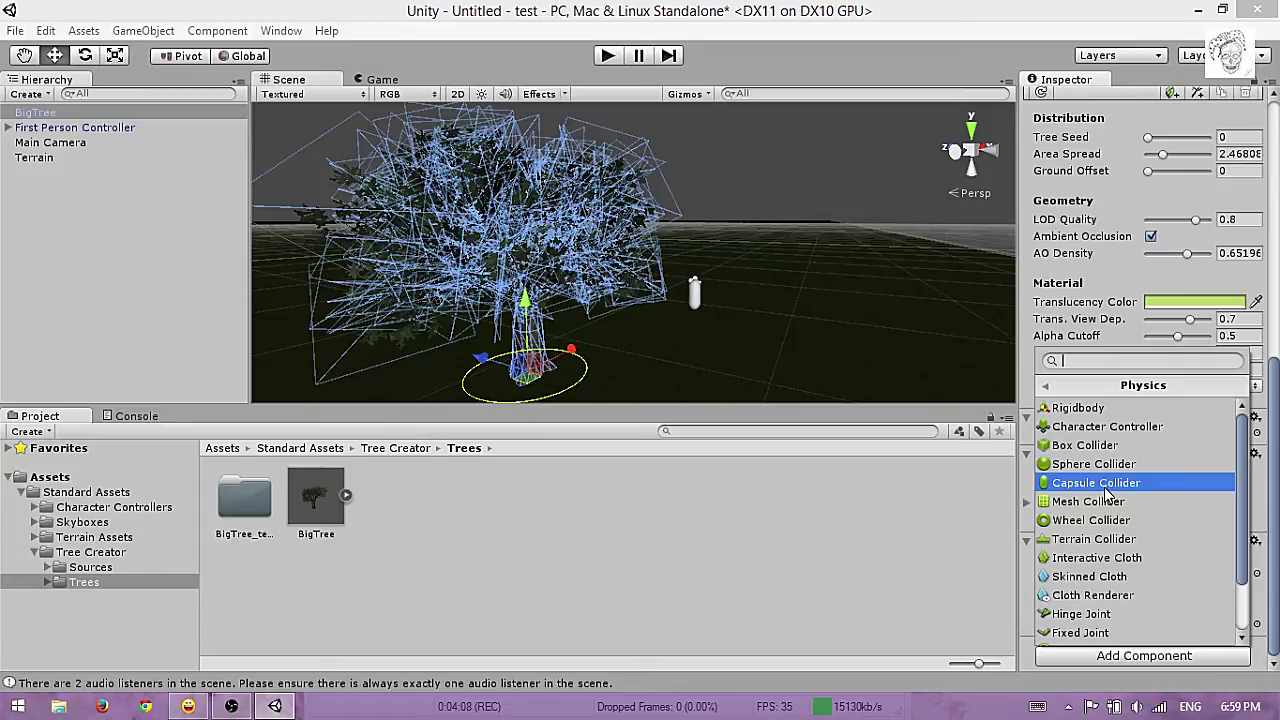
left_click(1100, 484)
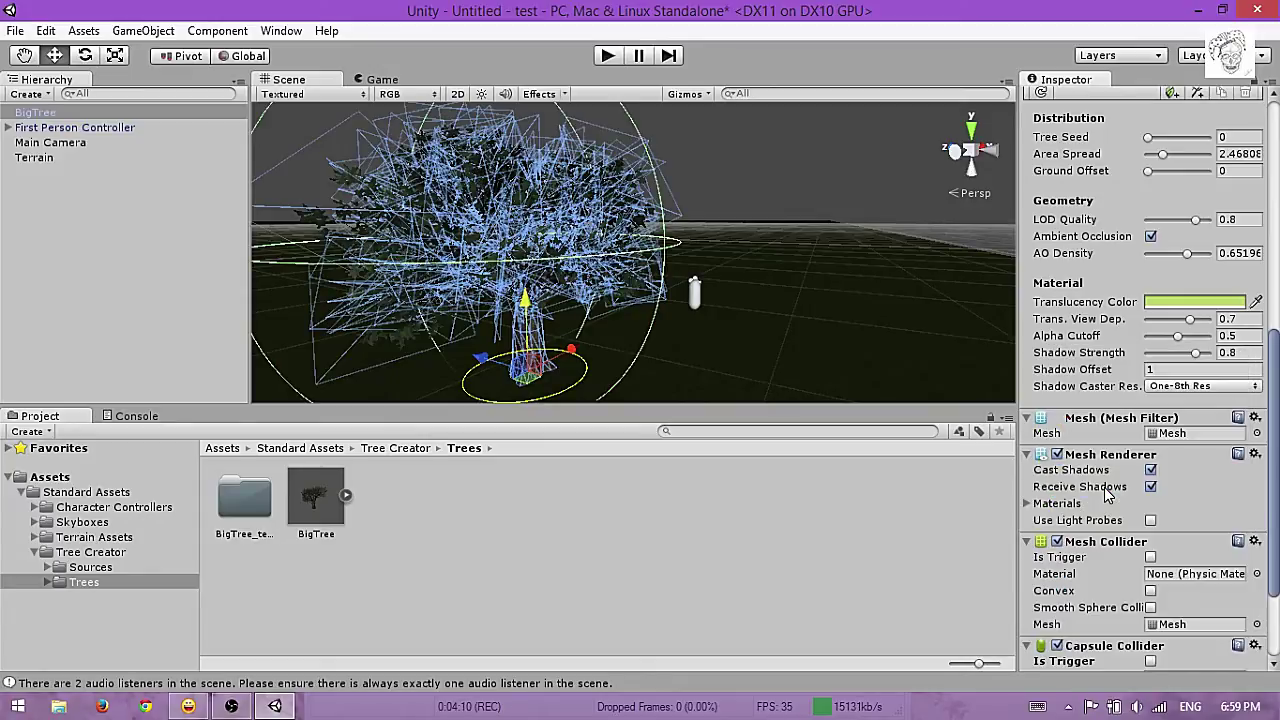
mouse_move(757, 350)
left_mouse_down("alt")
mouse_move(783, 323)
mouse_move(766, 340)
mouse_move(778, 340)
left_mouse_up("alt")
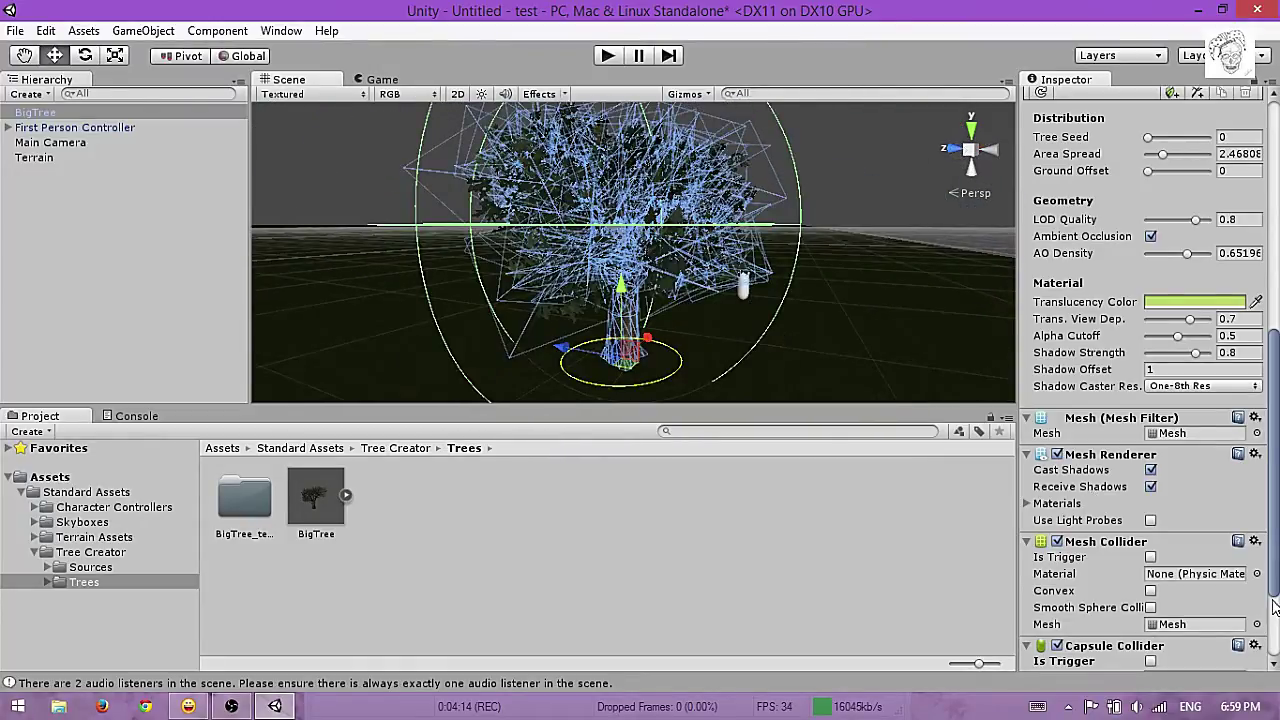
scroll(1275, 571, "down", 4)
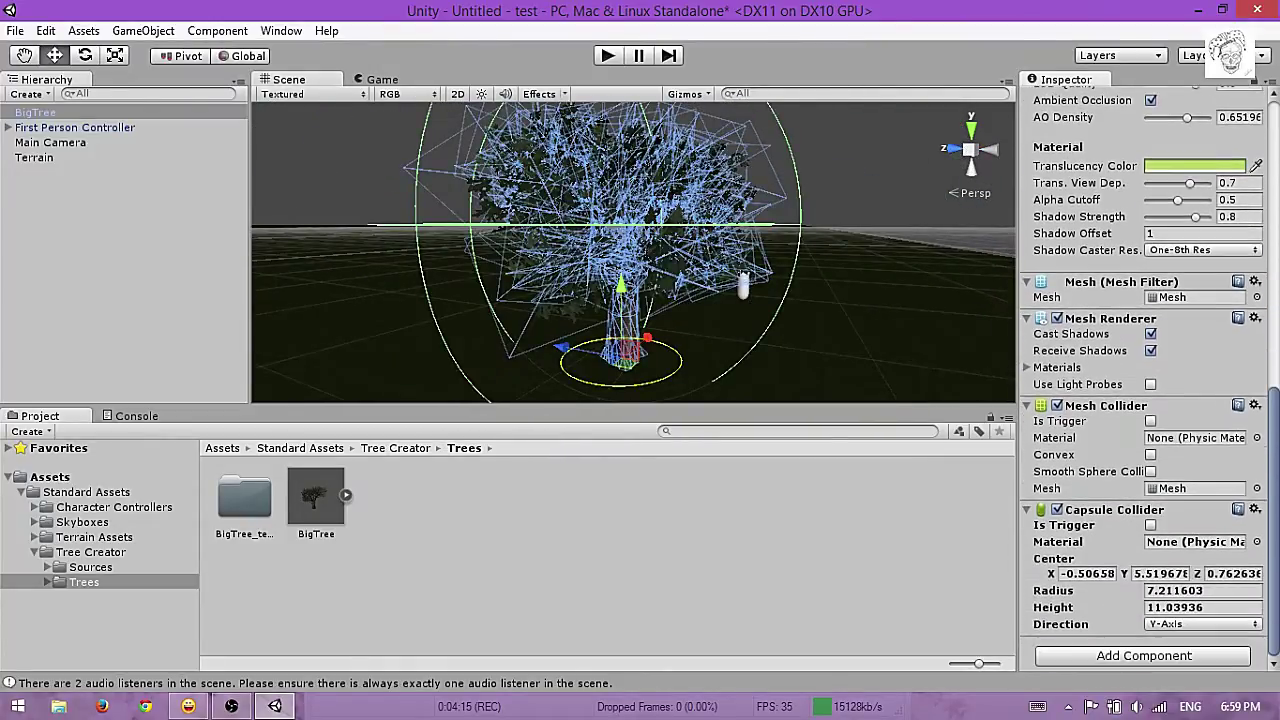
- Enter a smaller collider radius and shift the capsule toward the trunk along X
left_click(1152, 592)
type("7.51")
key("BackSpace")
key("BackSpace")
key("BackSpace")
key("BackSpace")
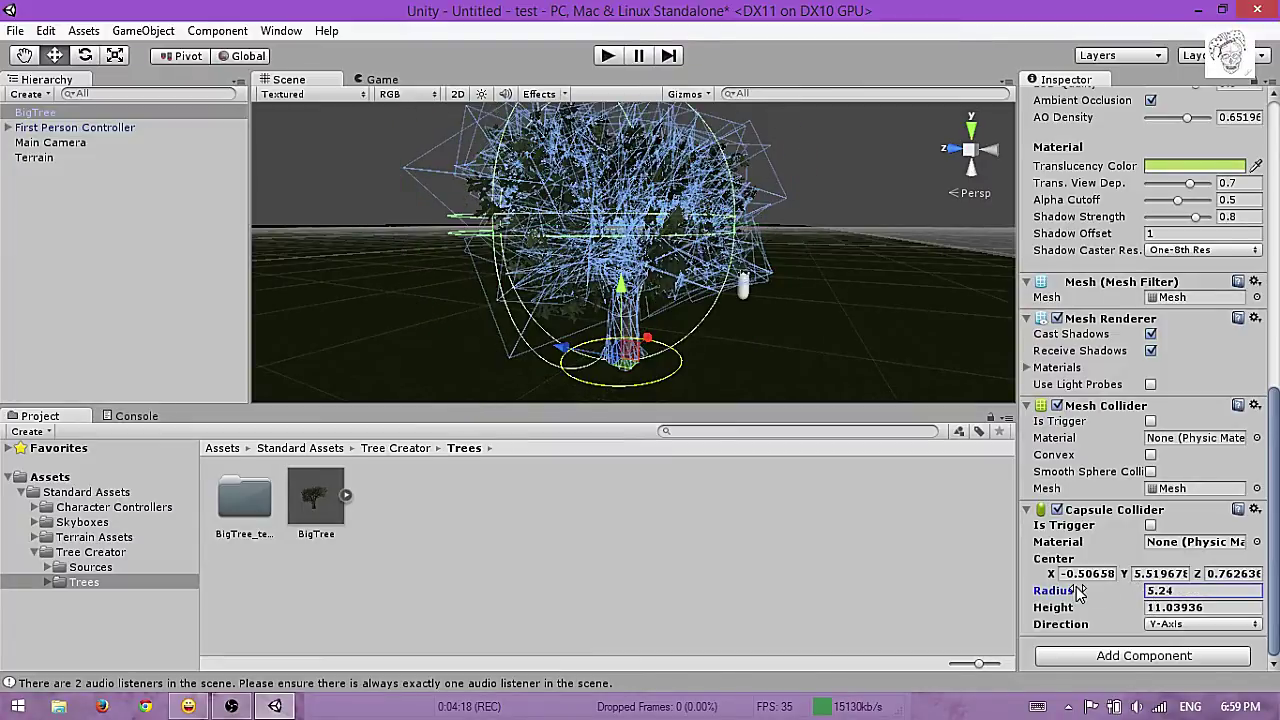
type("0.87")
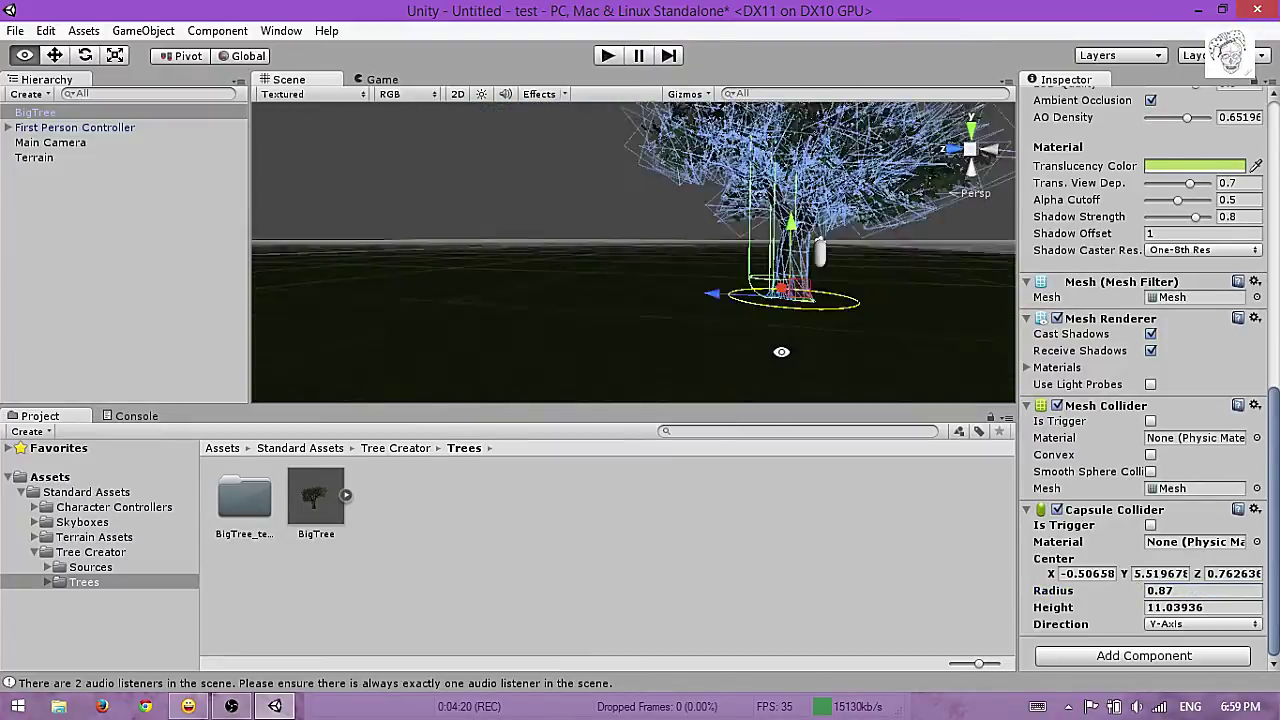
left_click_drag(780, 351, 773, 346, "alt")
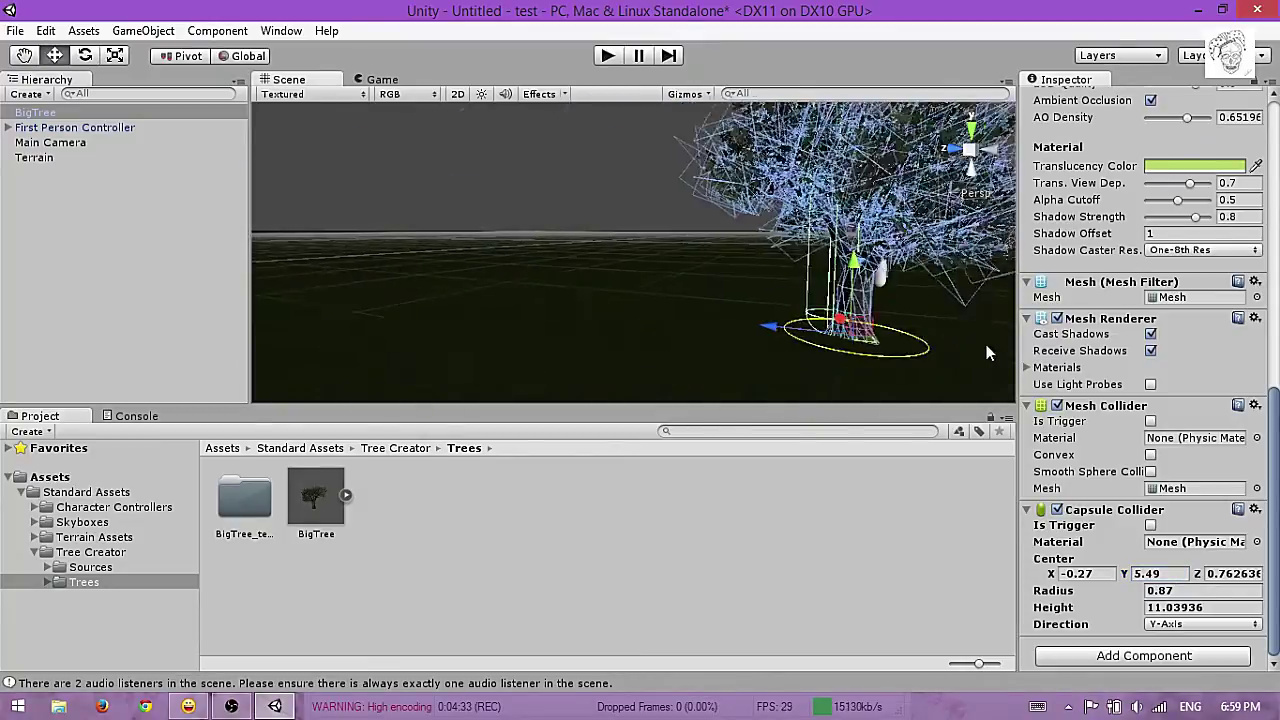
left_click_drag(703, 363, 567, 347, "alt")
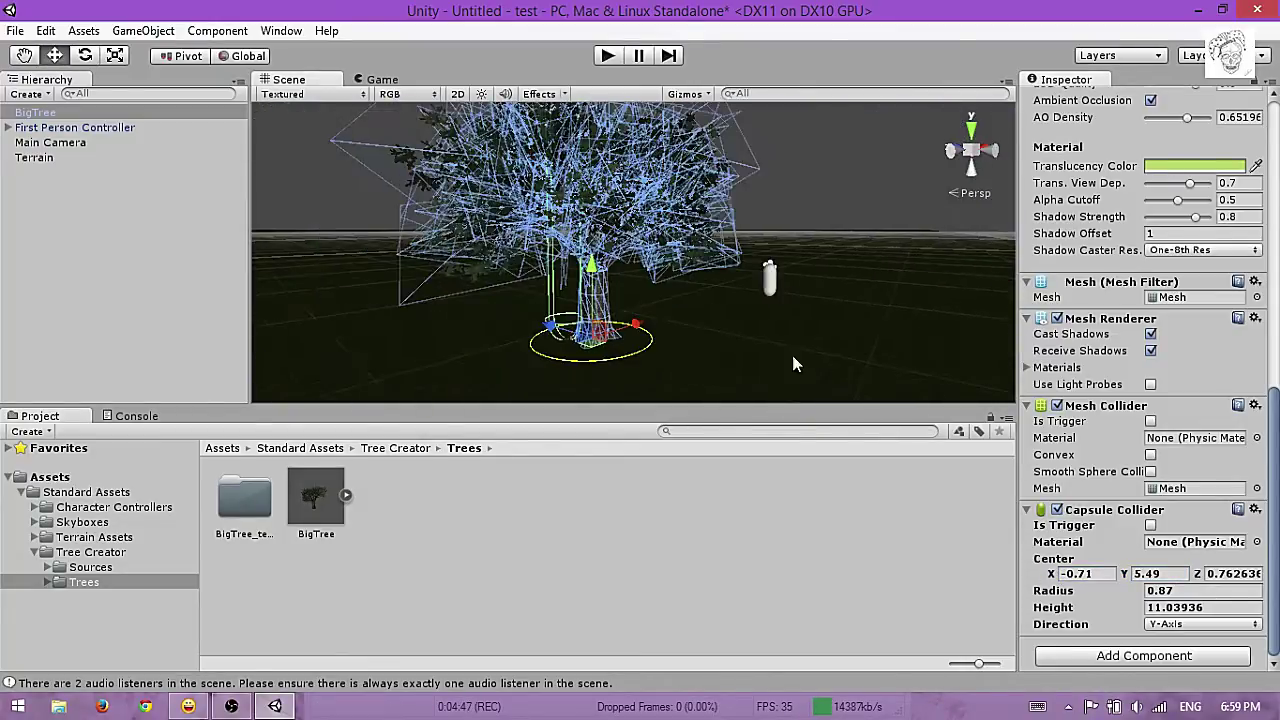
- Fine-tune radius to 0.5 and Center to about -0.01, 5.02, -0.35 to hug the trunk
left_click_drag(1051, 574, 1062, 577)
left_click_drag(1198, 575, 1201, 583)
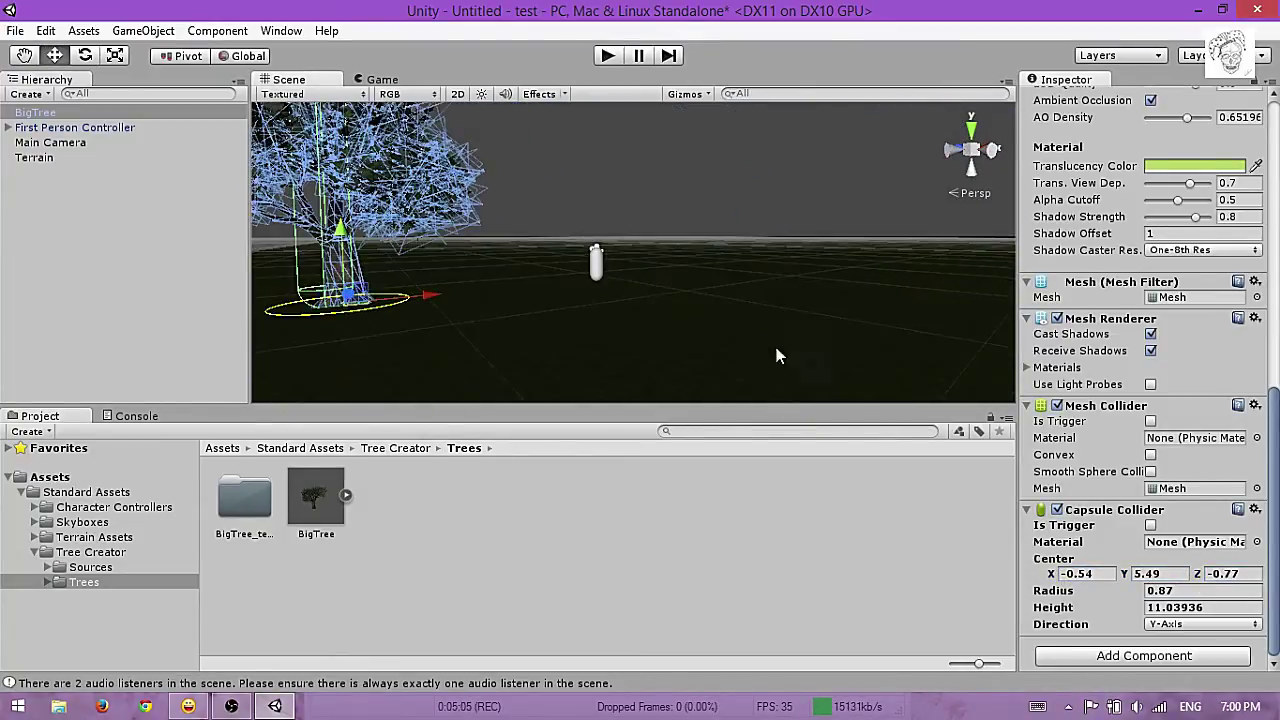
left_click_drag(1052, 578, 1063, 578)
left_click_drag(1140, 595, 1172, 574)
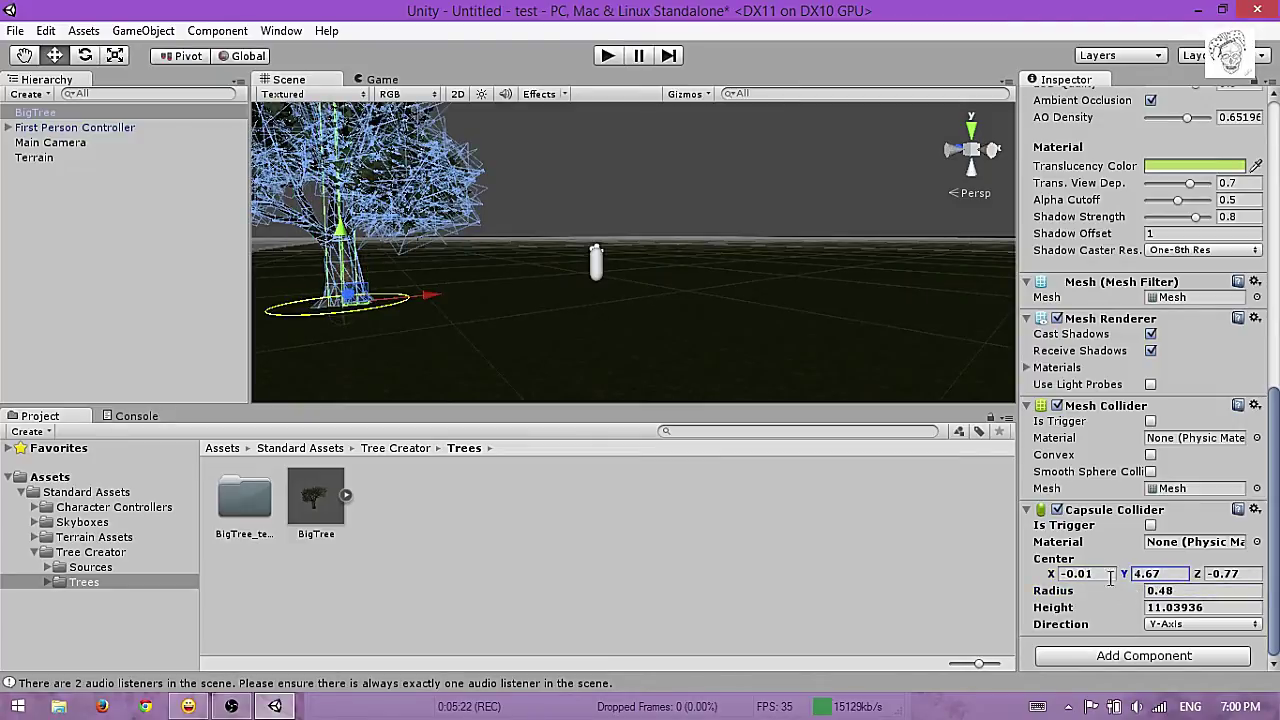
left_click_drag(1132, 592, 1145, 597)
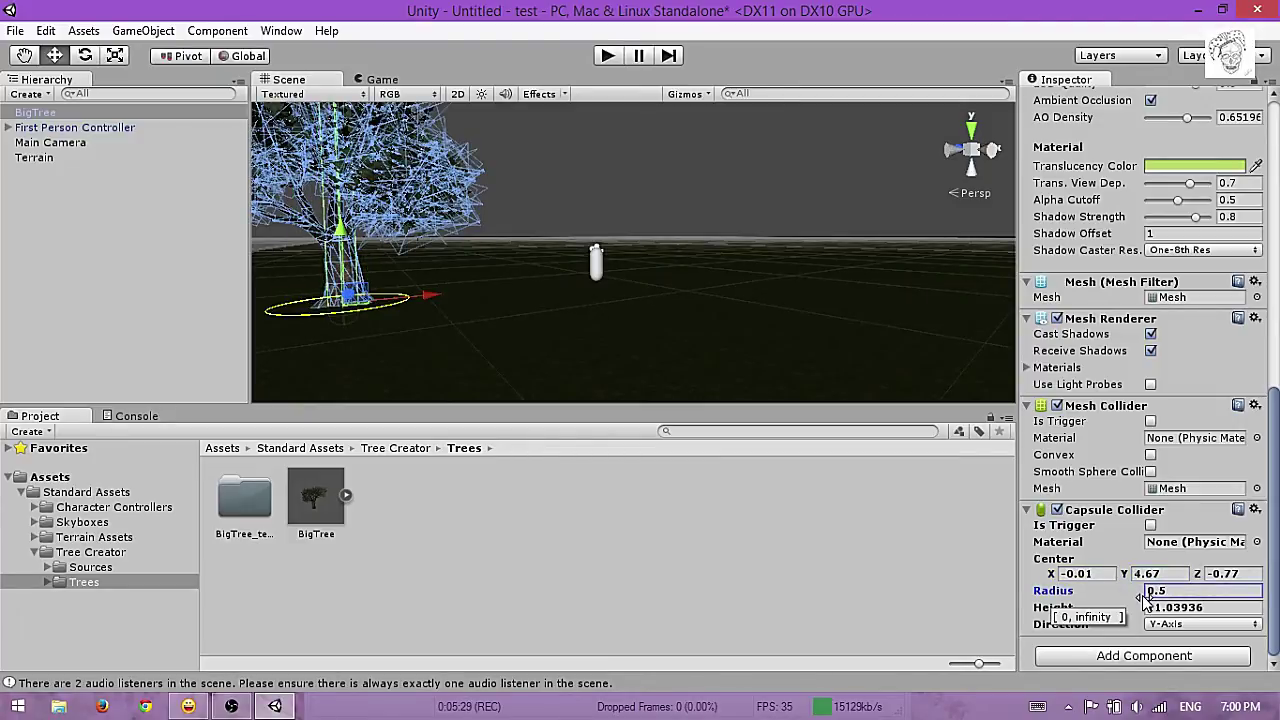
right_click_drag(223, 366, 559, 316)
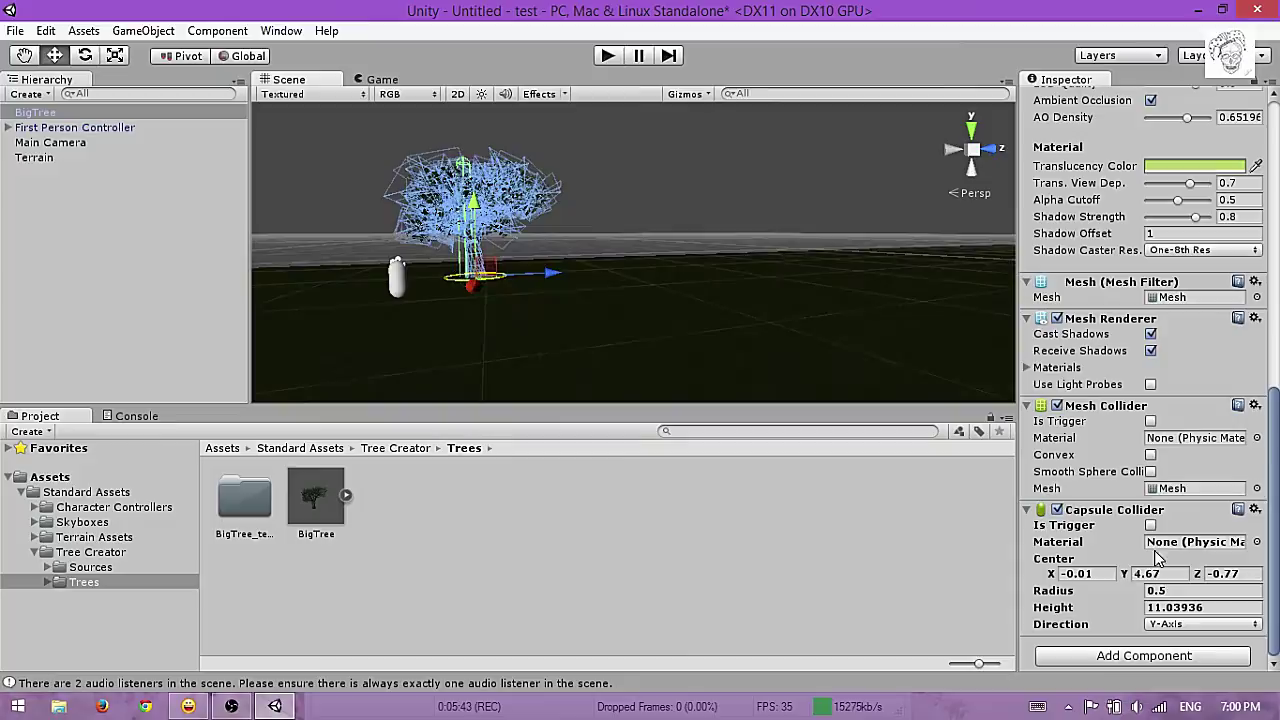
left_click_drag(1124, 574, 1212, 573)
right_click_drag(700, 300, 312, 300)
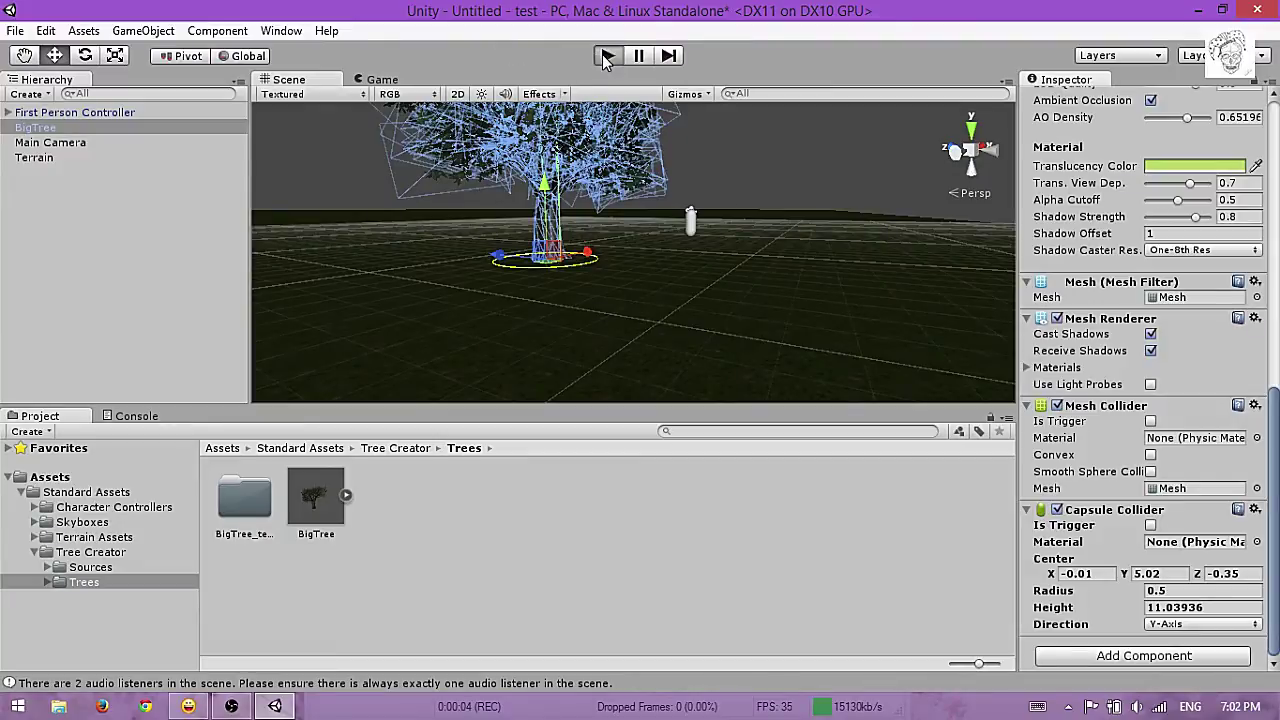
left_click(607, 56)
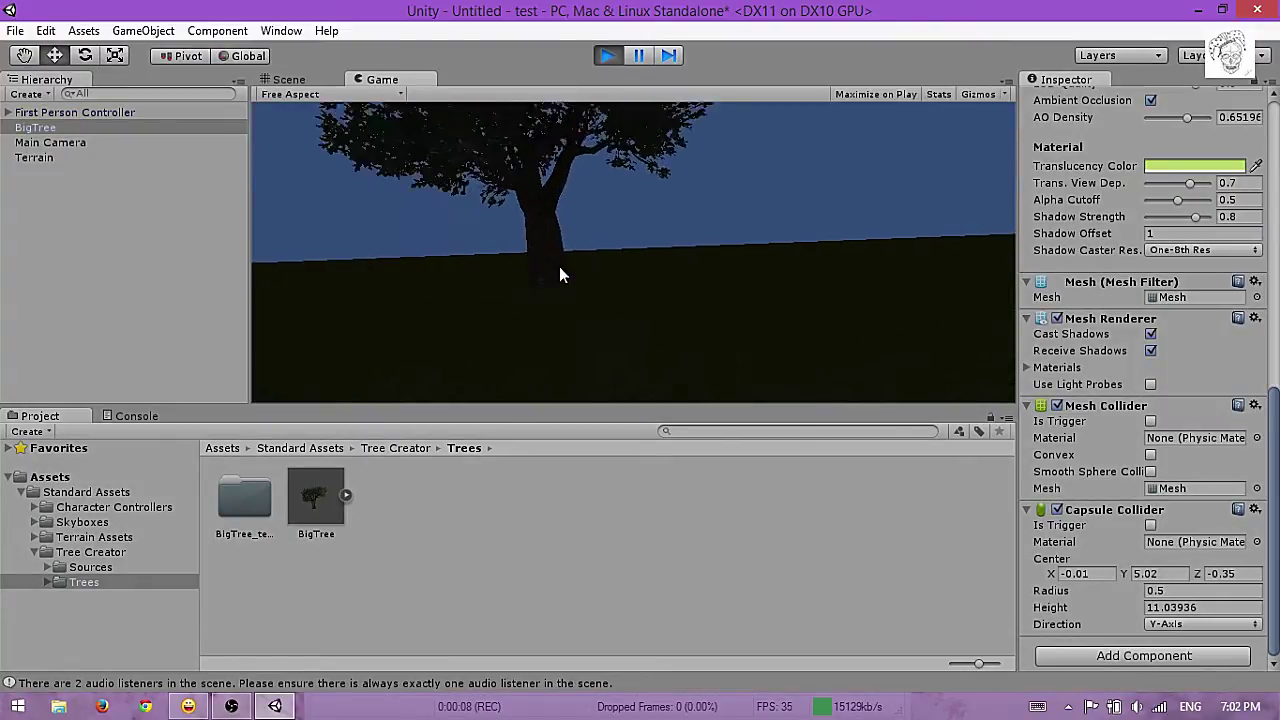
key("w")
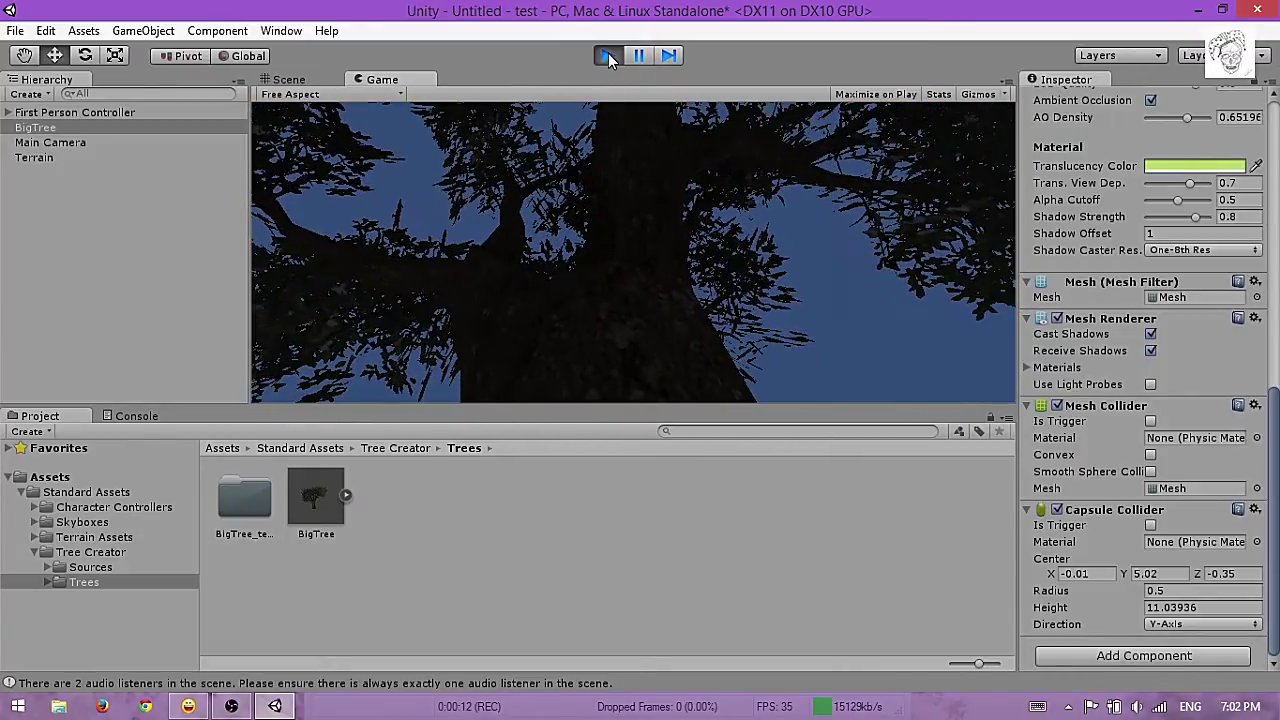
left_click(607, 55)
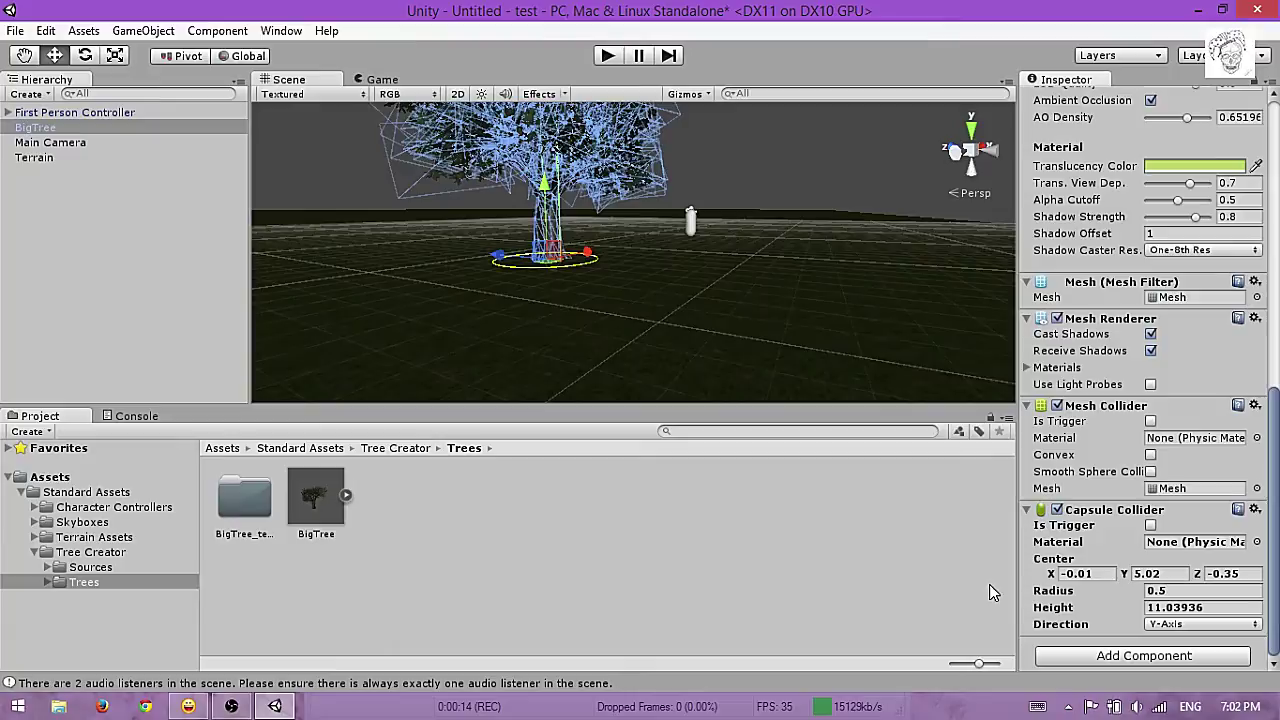
- Create a new prefab in the Trees folder and name it CollTree
right_click(417, 530)
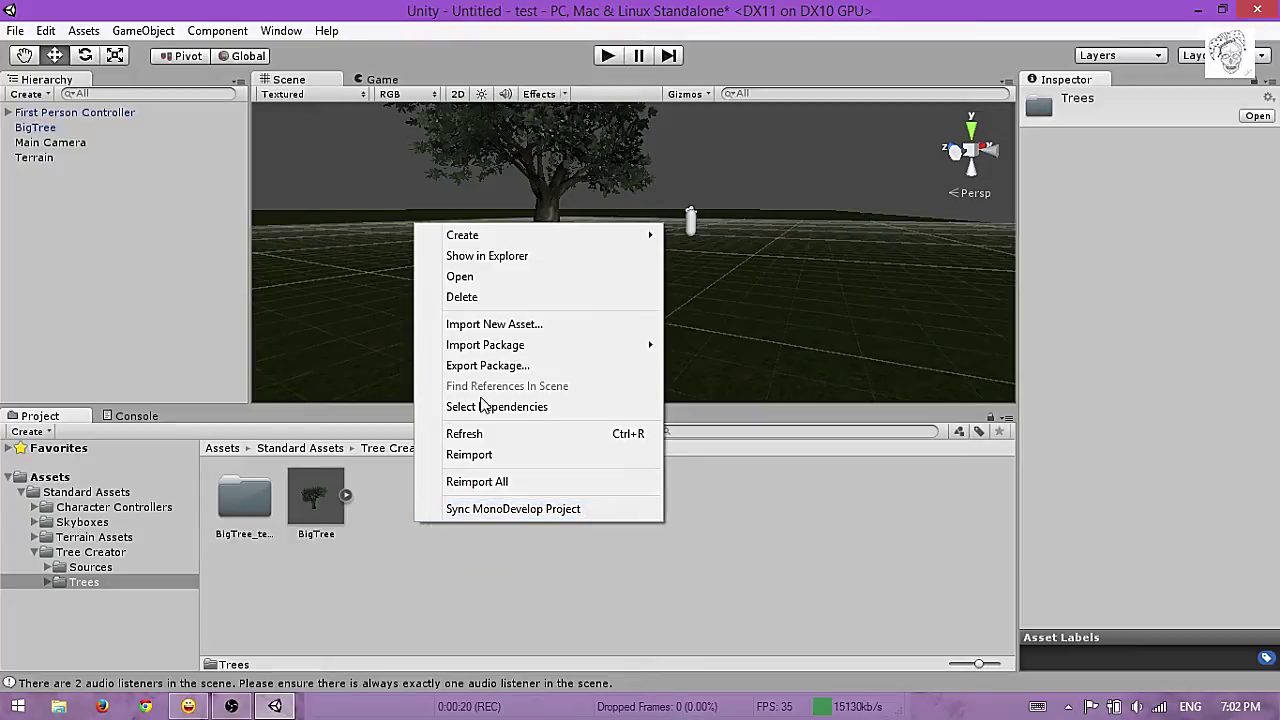
mouse_move(499, 345)
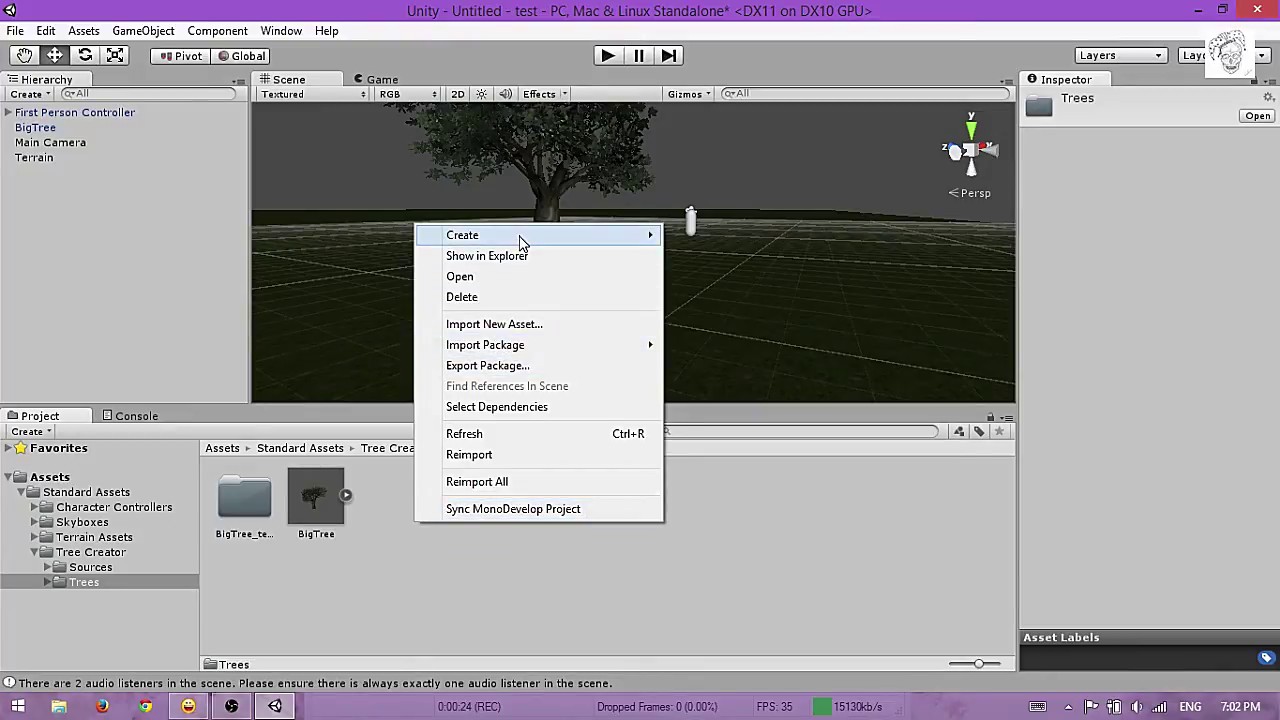
mouse_move(519, 235)
left_click(279, 372)
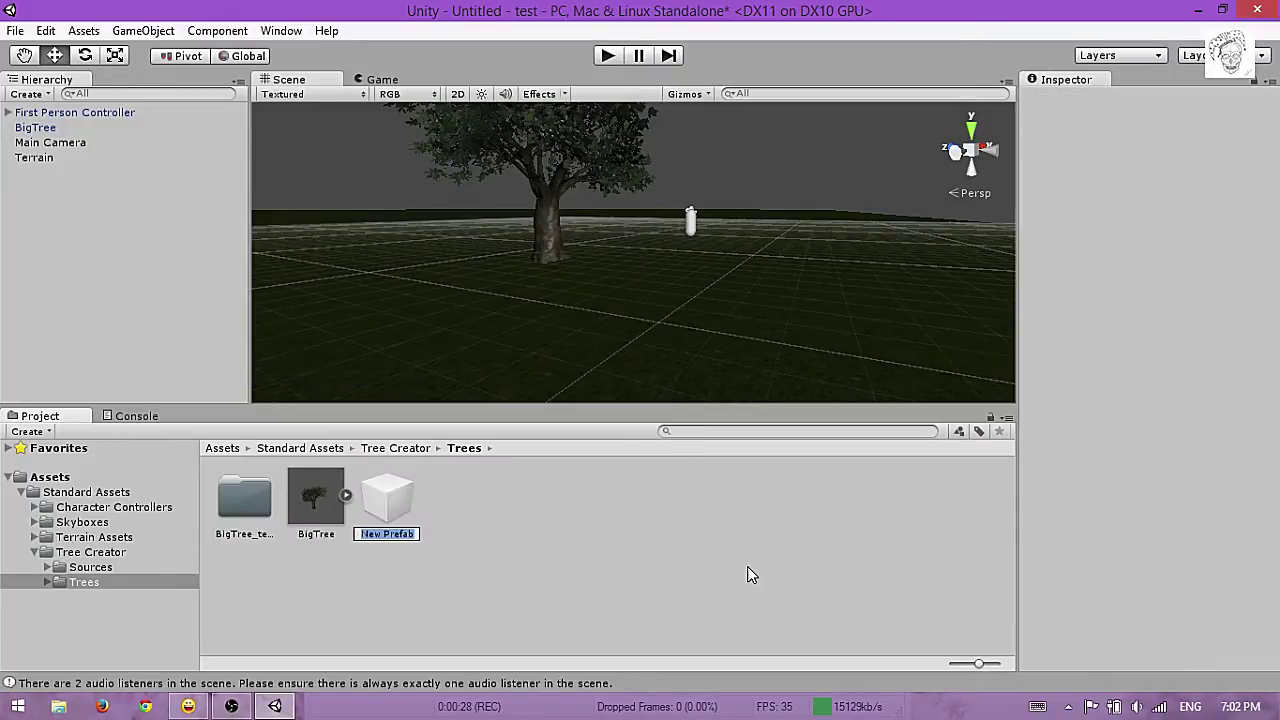
type("CollTree")
key("Return")
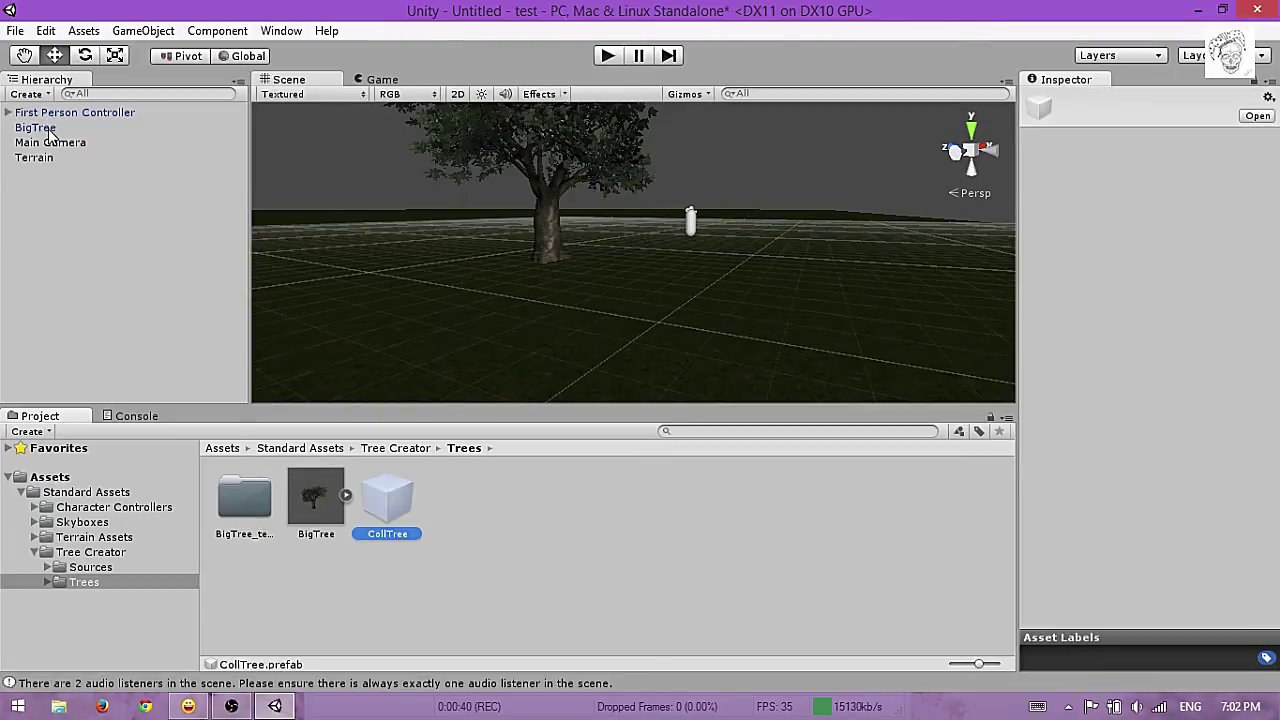
- Drag the BigTree object from the Hierarchy onto the CollTree prefab
left_click(40, 132)
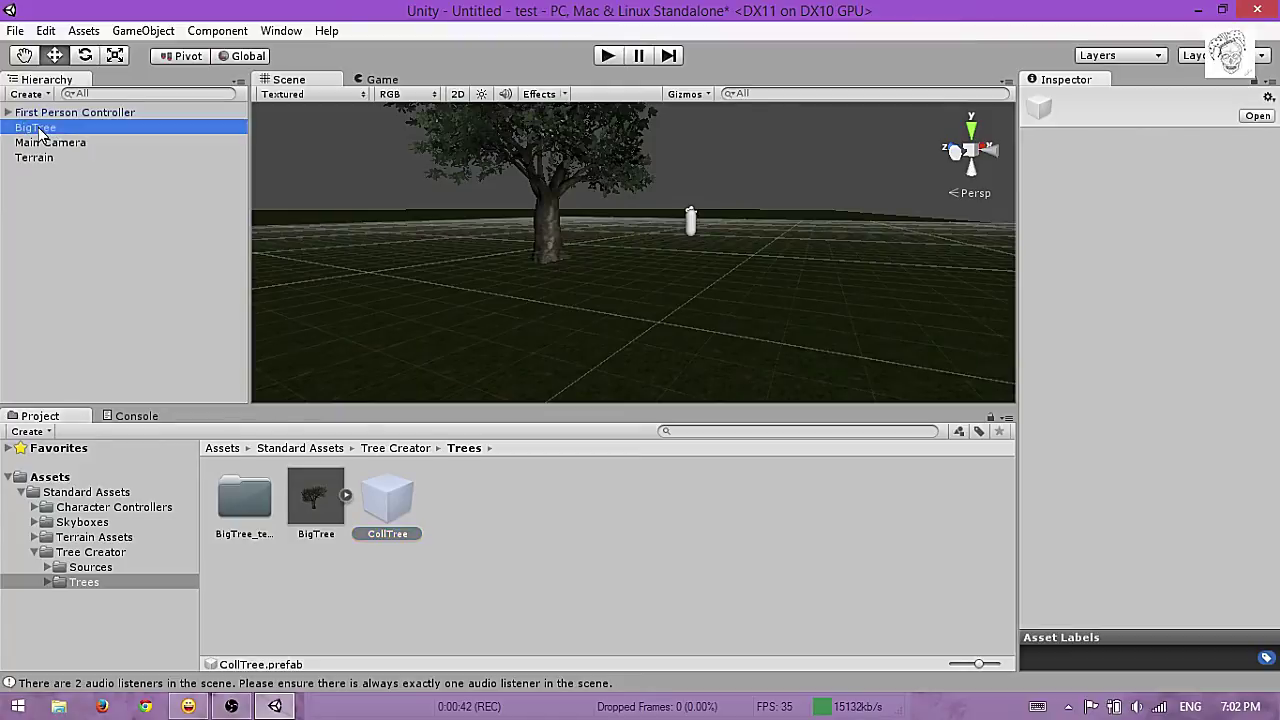
left_click(395, 500)
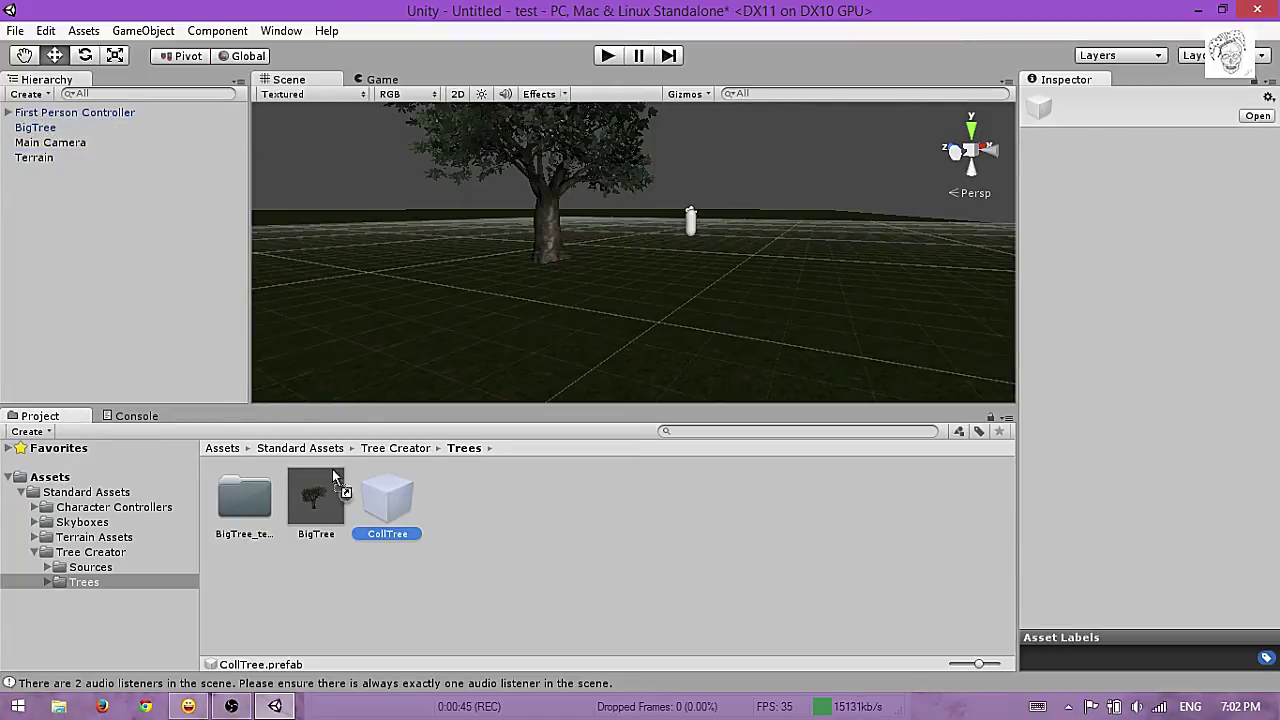
left_click_drag(406, 517, 381, 505)
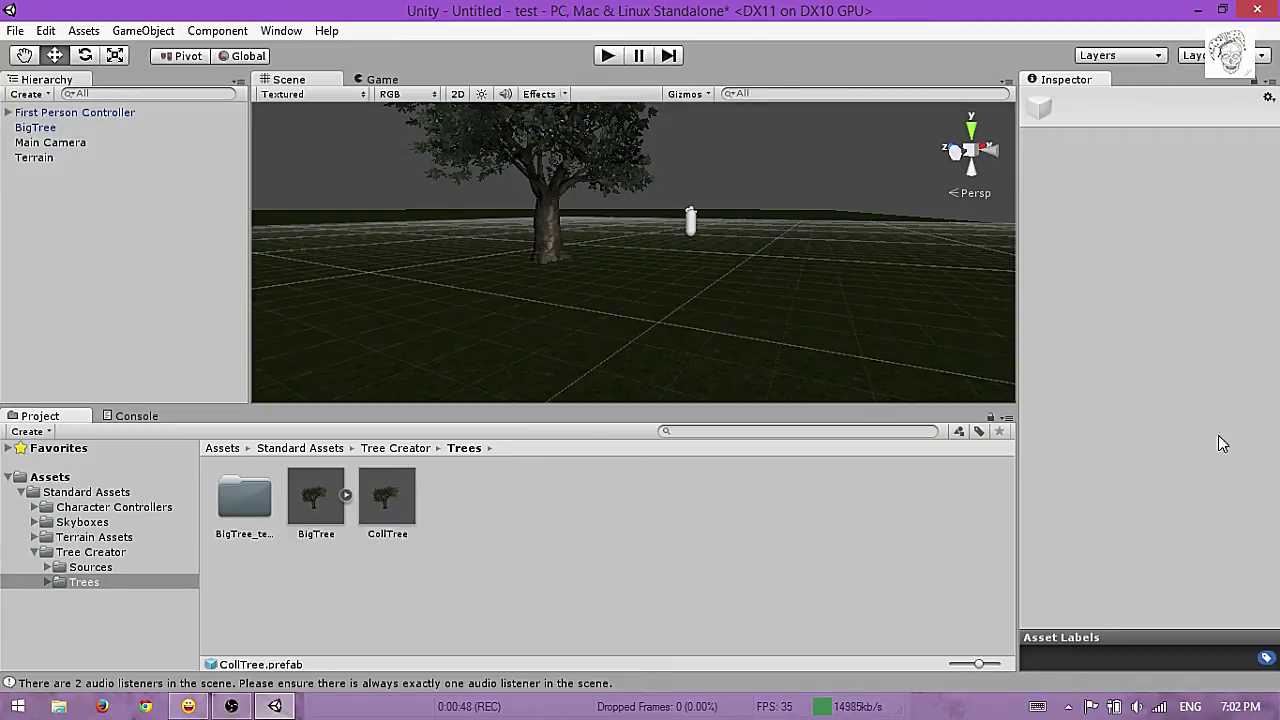
- Add CollTree as a tree type in the terrain's Place Trees tool
left_click(729, 253)
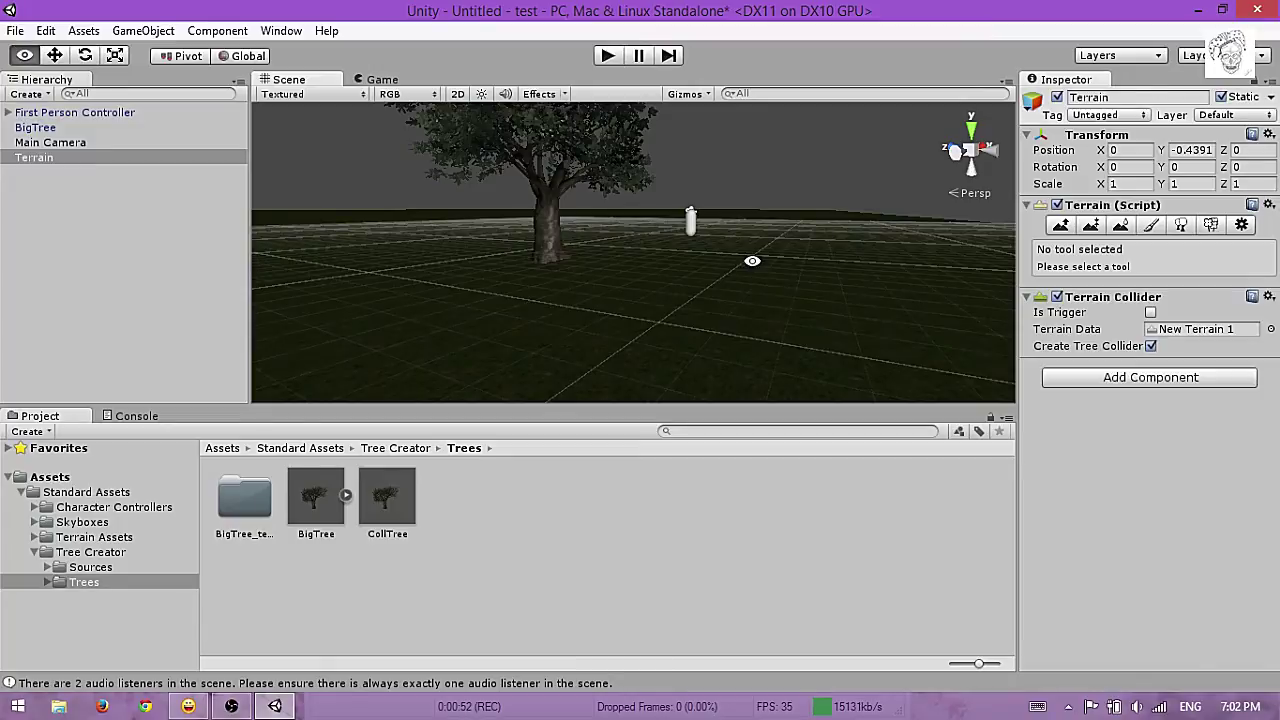
left_click_drag(751, 263, 801, 456, "alt")
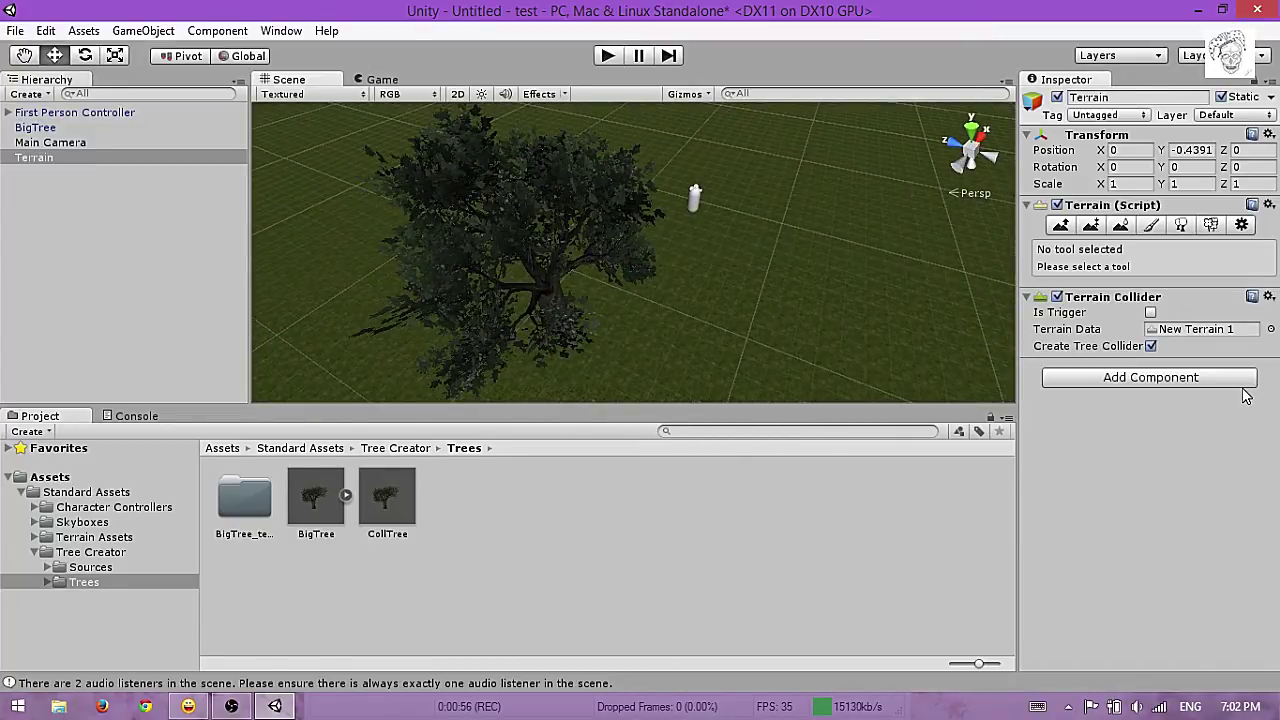
left_click(1181, 225)
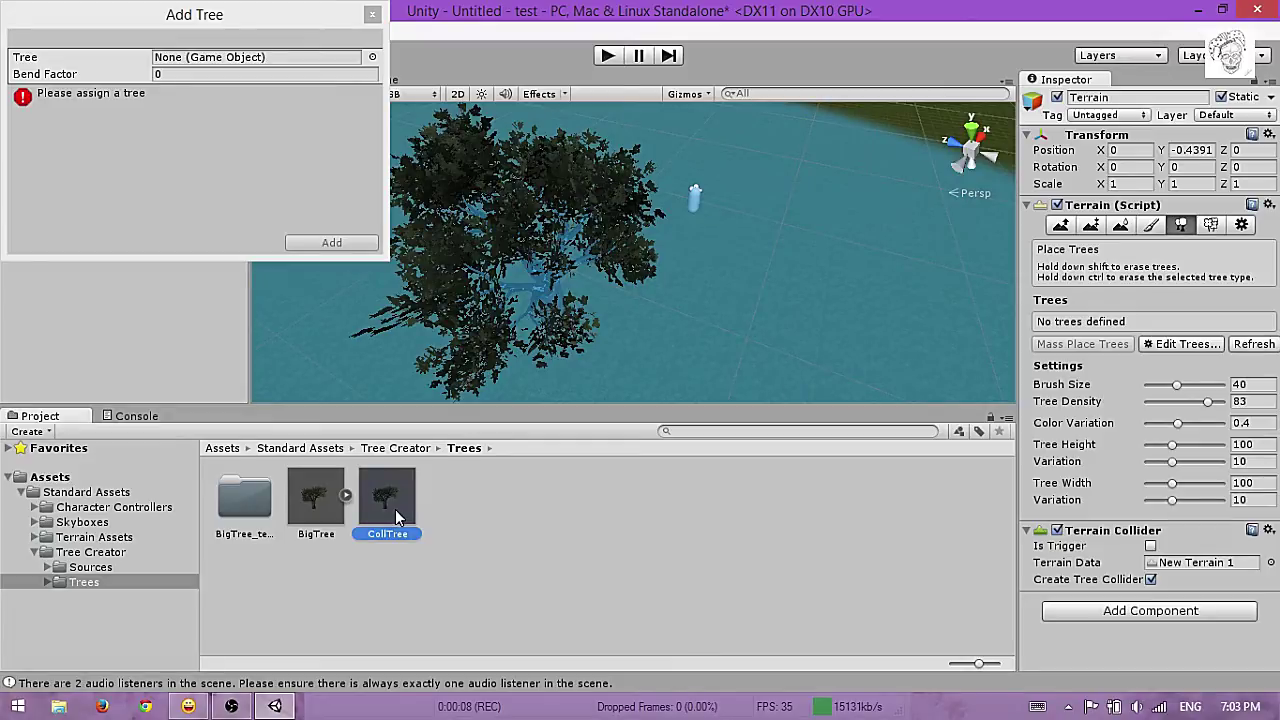
left_click_drag(395, 515, 301, 60)
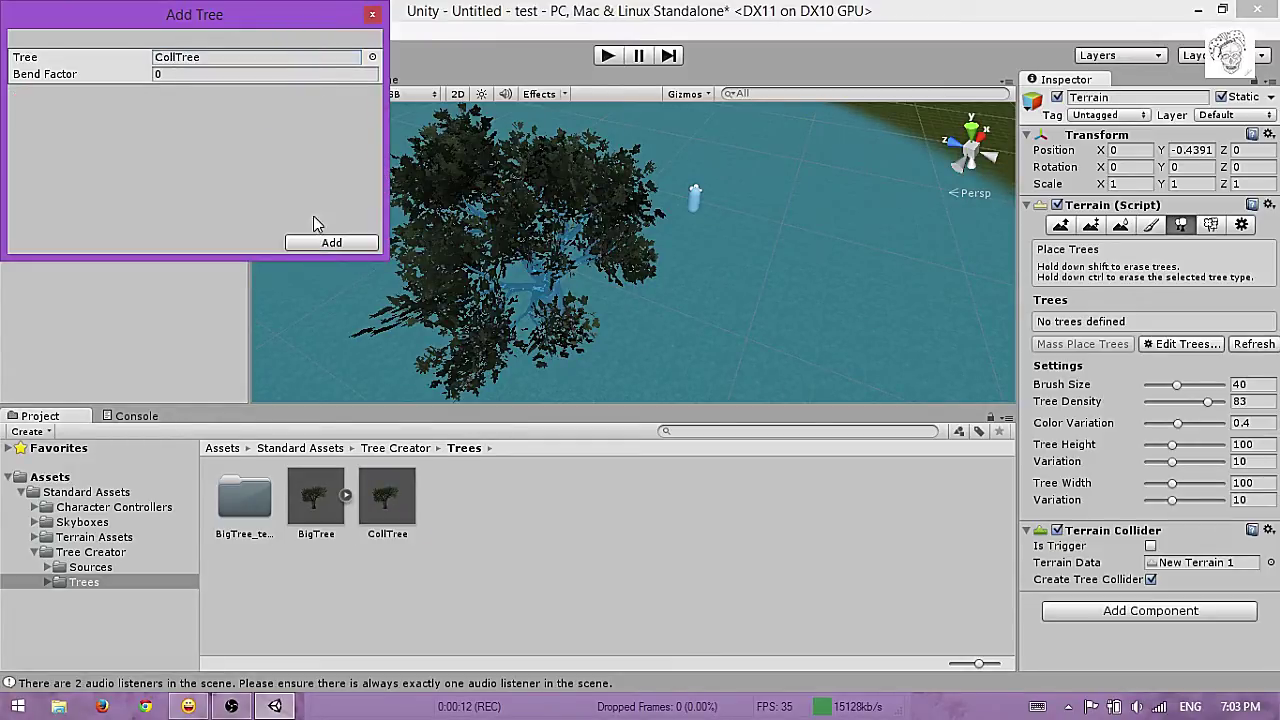
left_click(331, 243)
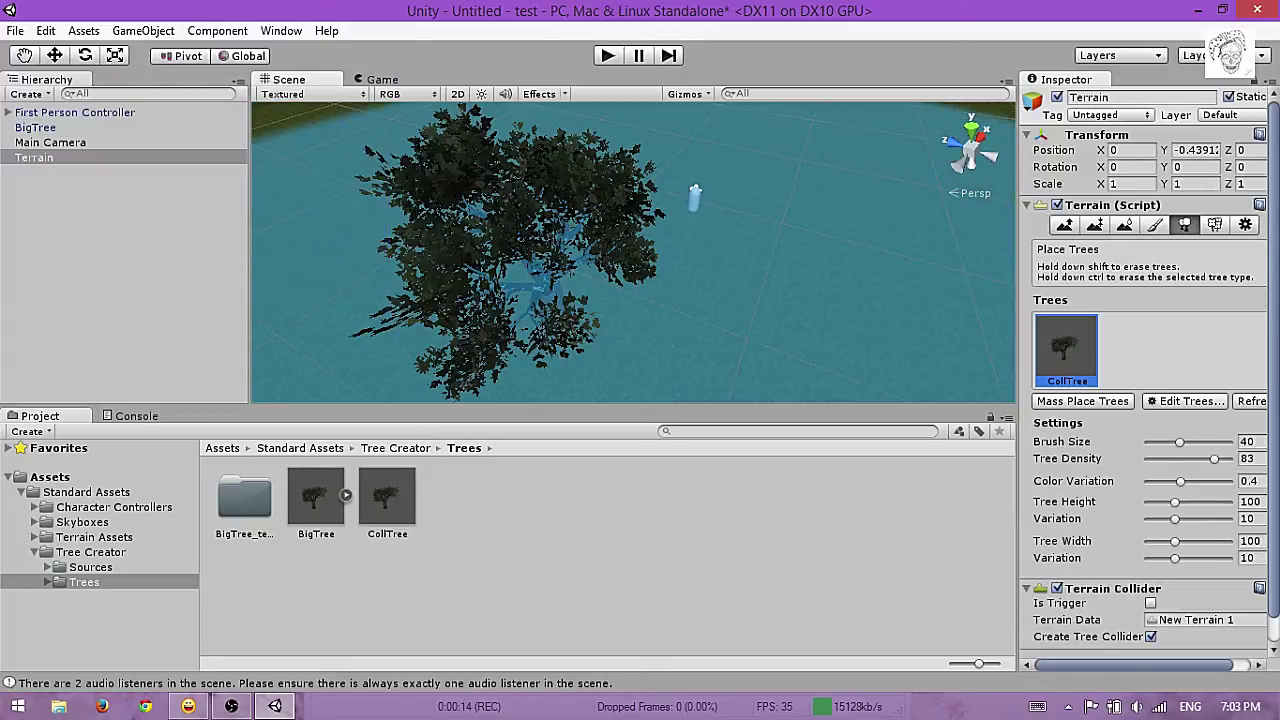
- Paint dense CollTree trees across the terrain around the original BigTree
scroll(774, 234, "down", 5)
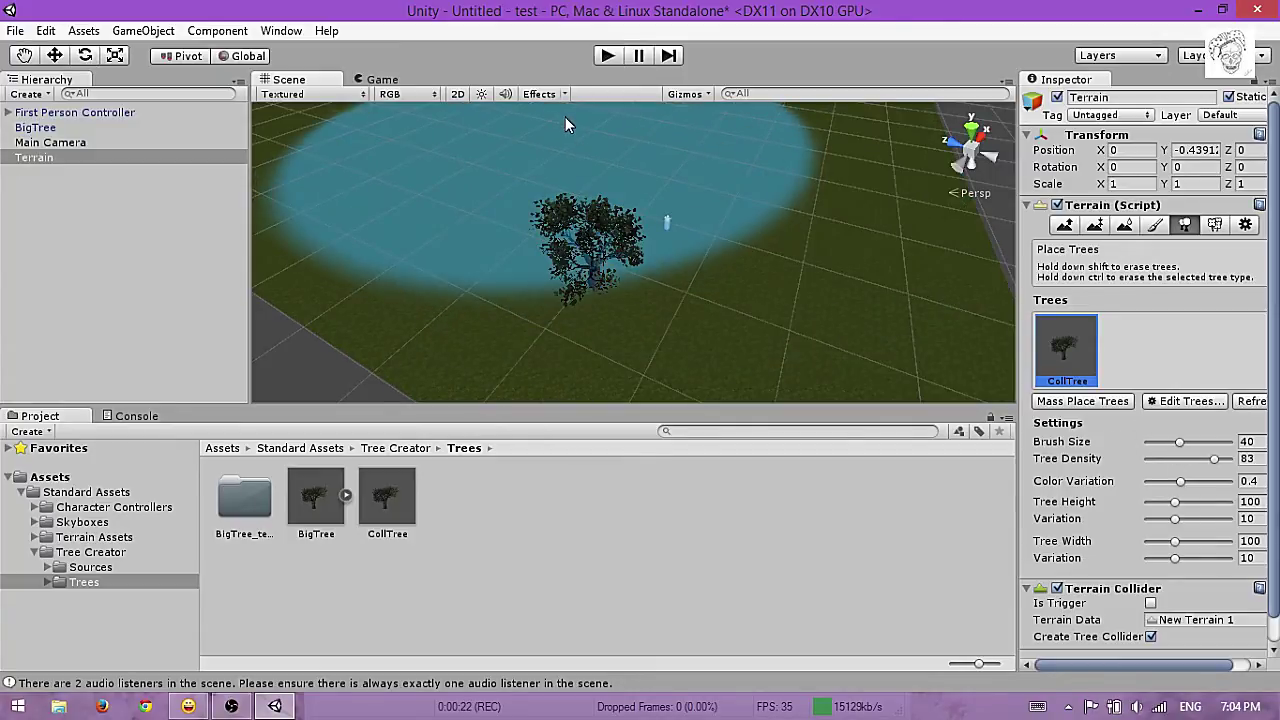
mouse_move(565, 117)
left_mouse_down("alt")
mouse_move(595, 161)
mouse_move(545, 118)
mouse_move(502, 111)
mouse_move(716, 238)
mouse_move(451, 163)
mouse_move(968, 218)
left_mouse_up("alt")
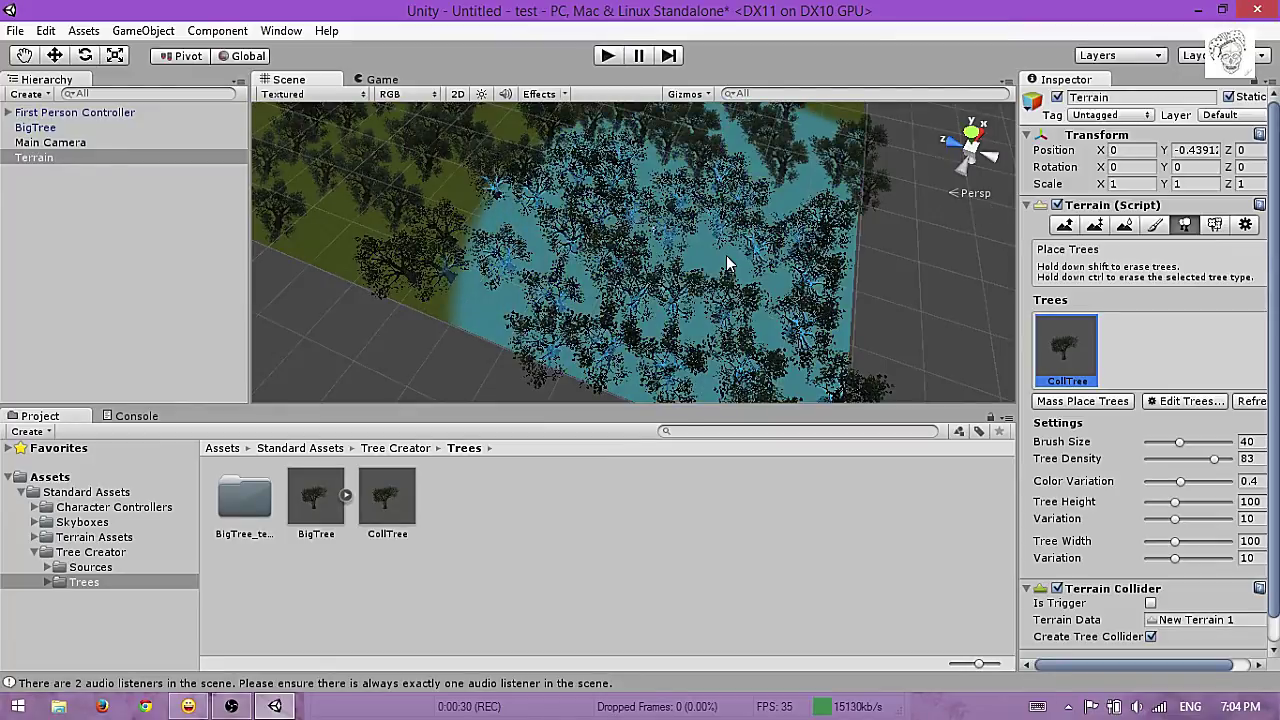
mouse_move(729, 251)
left_mouse_down("alt")
mouse_move(710, 131)
mouse_move(557, 129)
mouse_move(706, 206)
mouse_move(843, 306)
mouse_move(830, 313)
mouse_move(825, 242)
left_mouse_up("alt")
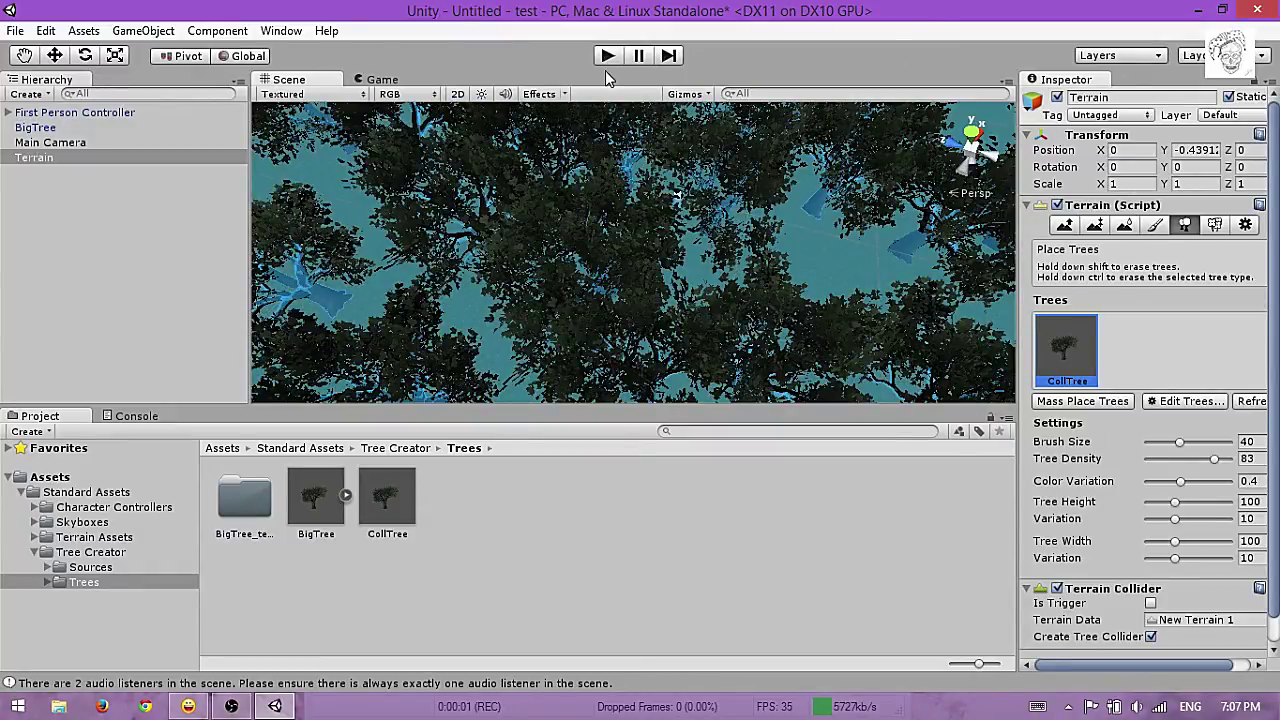
- Enter Play mode and walk the player into tree trunks, backing away after each collision
left_click(608, 55)
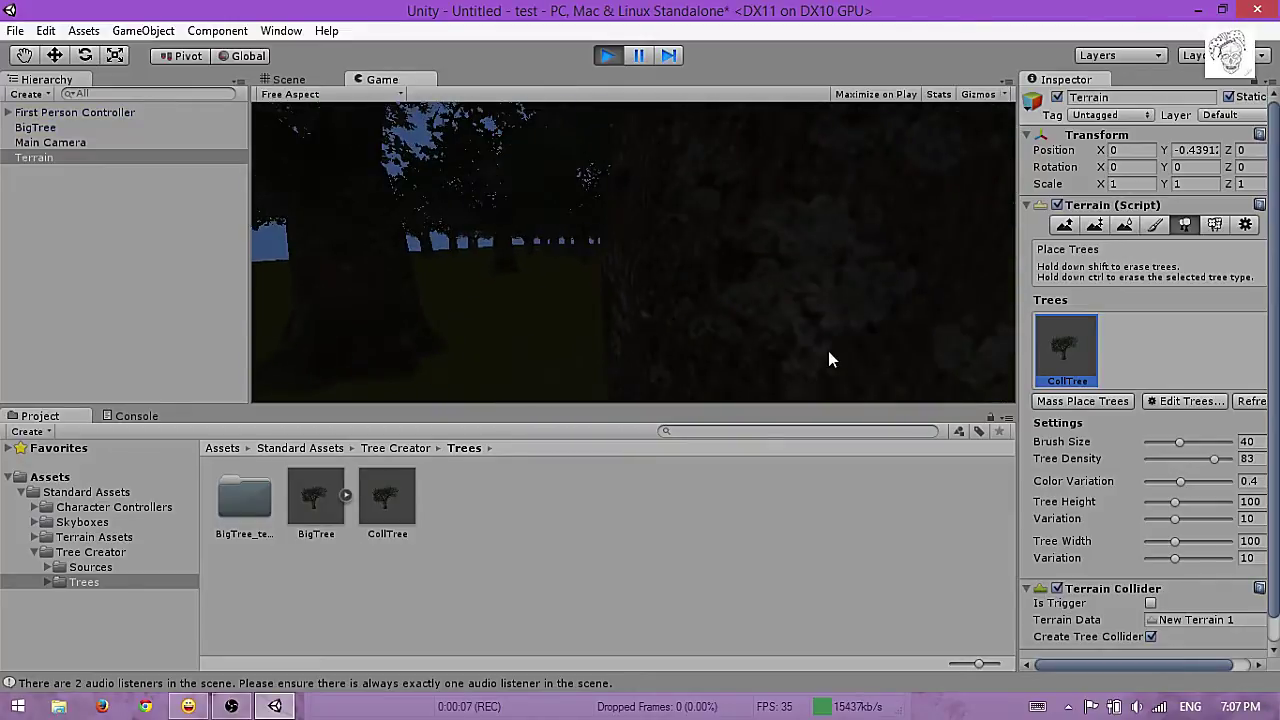
key("s")
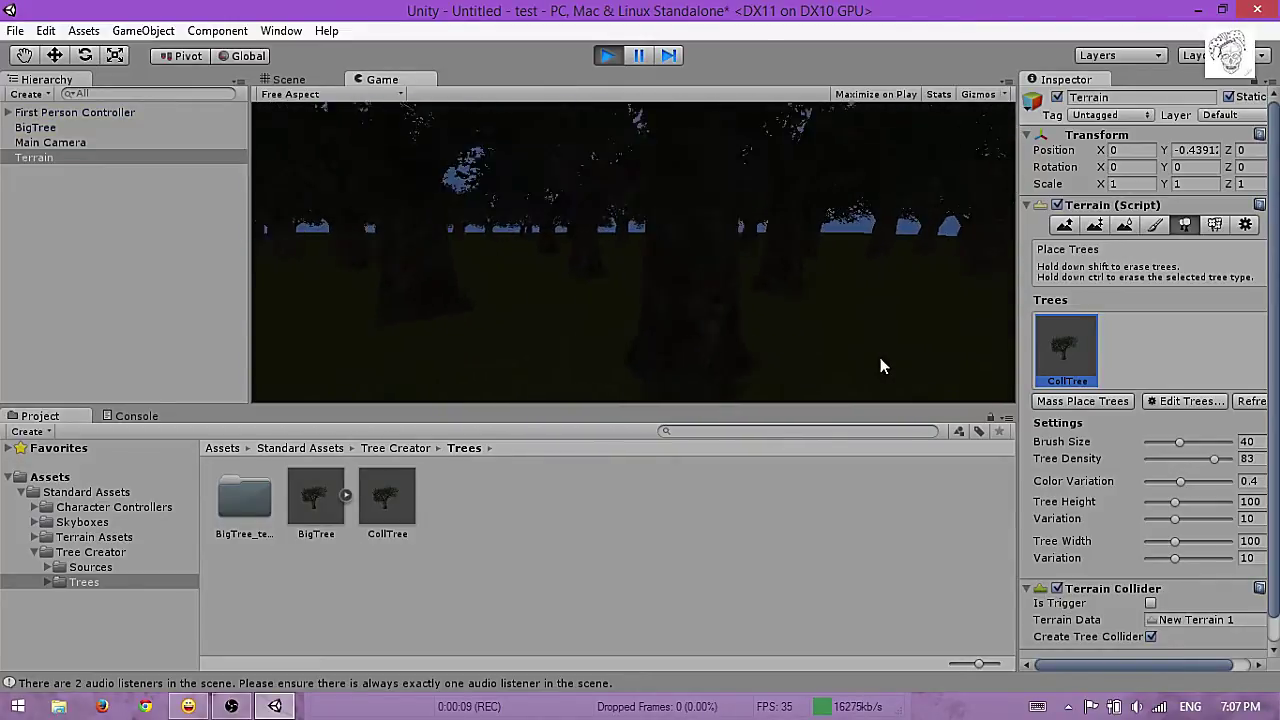
key("w")
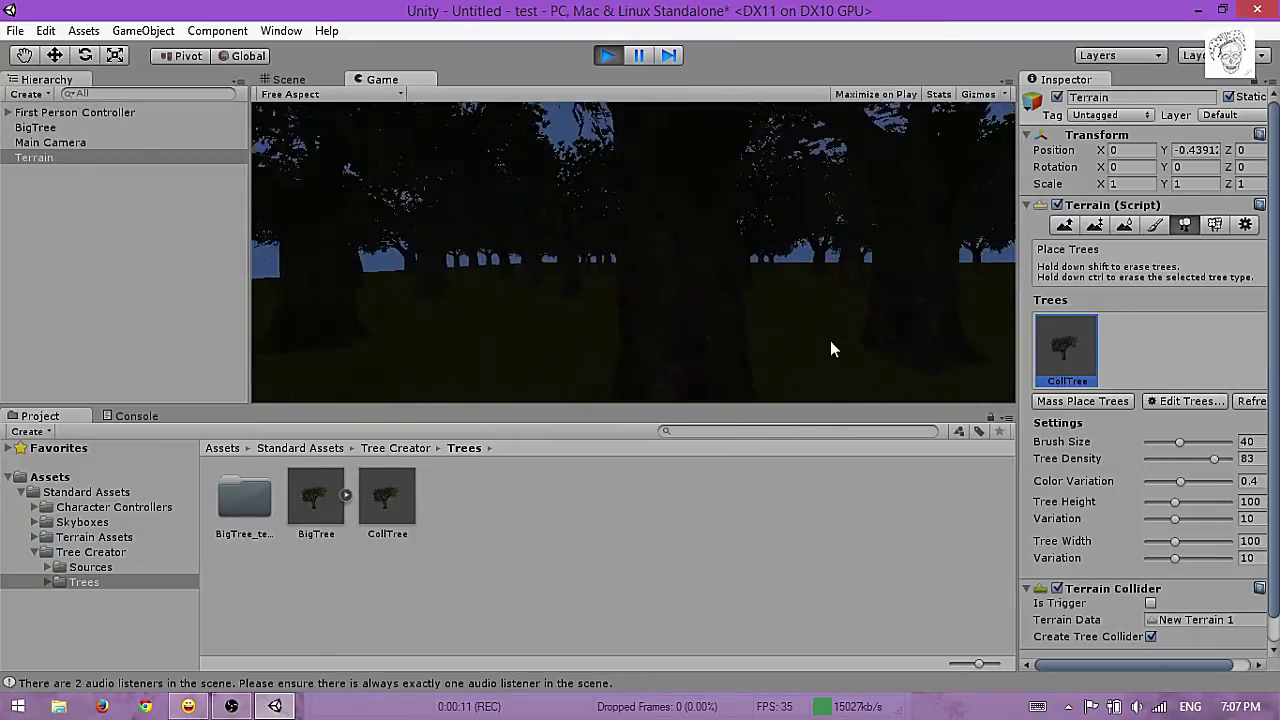
key("w")
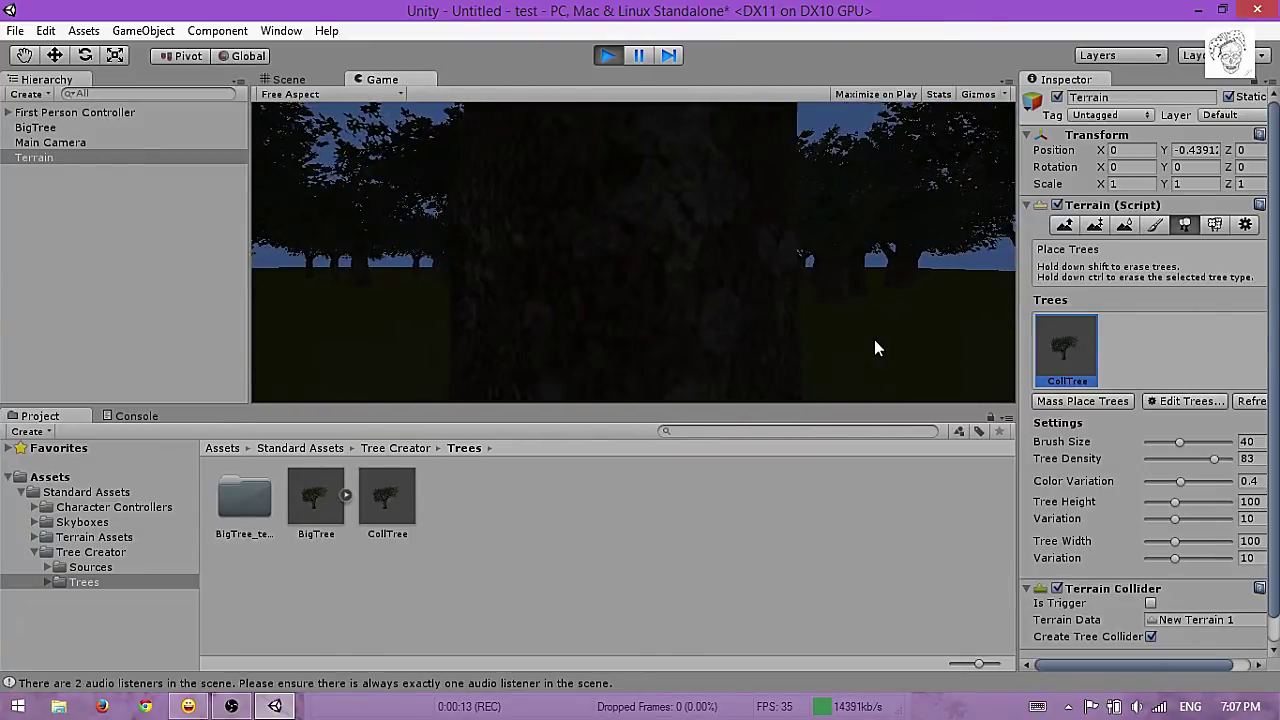
key("s")
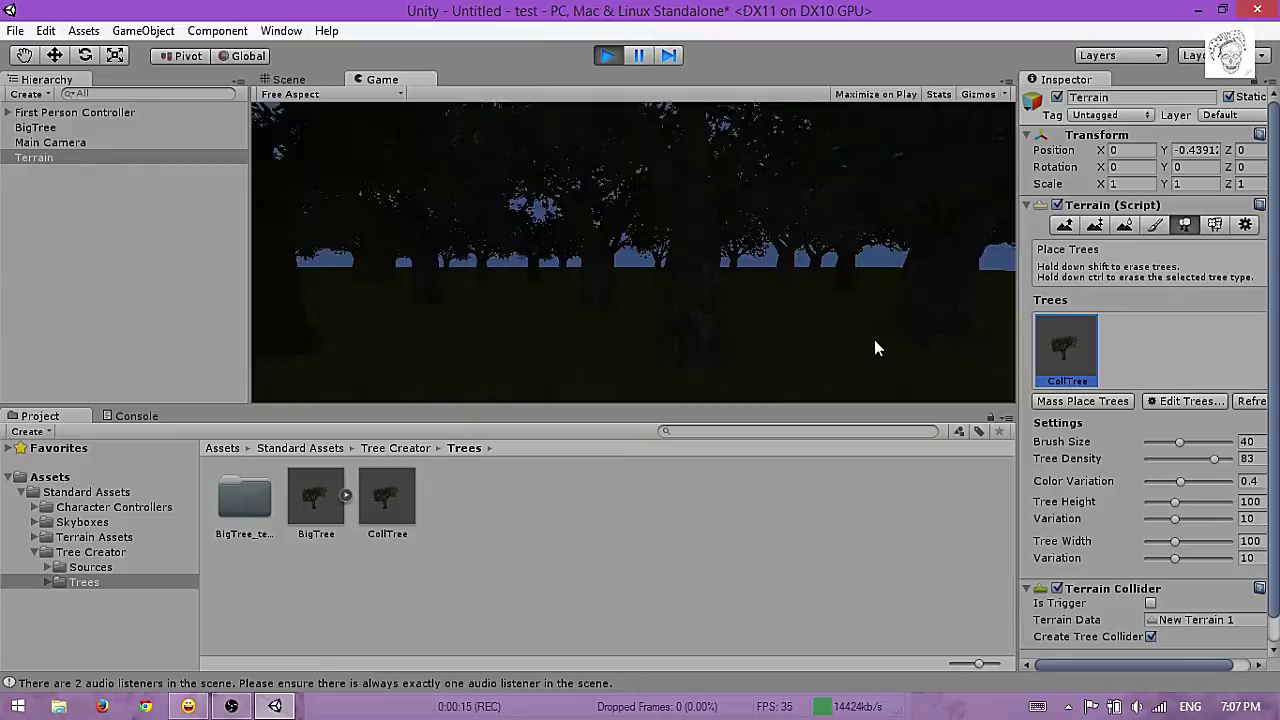
key("w")
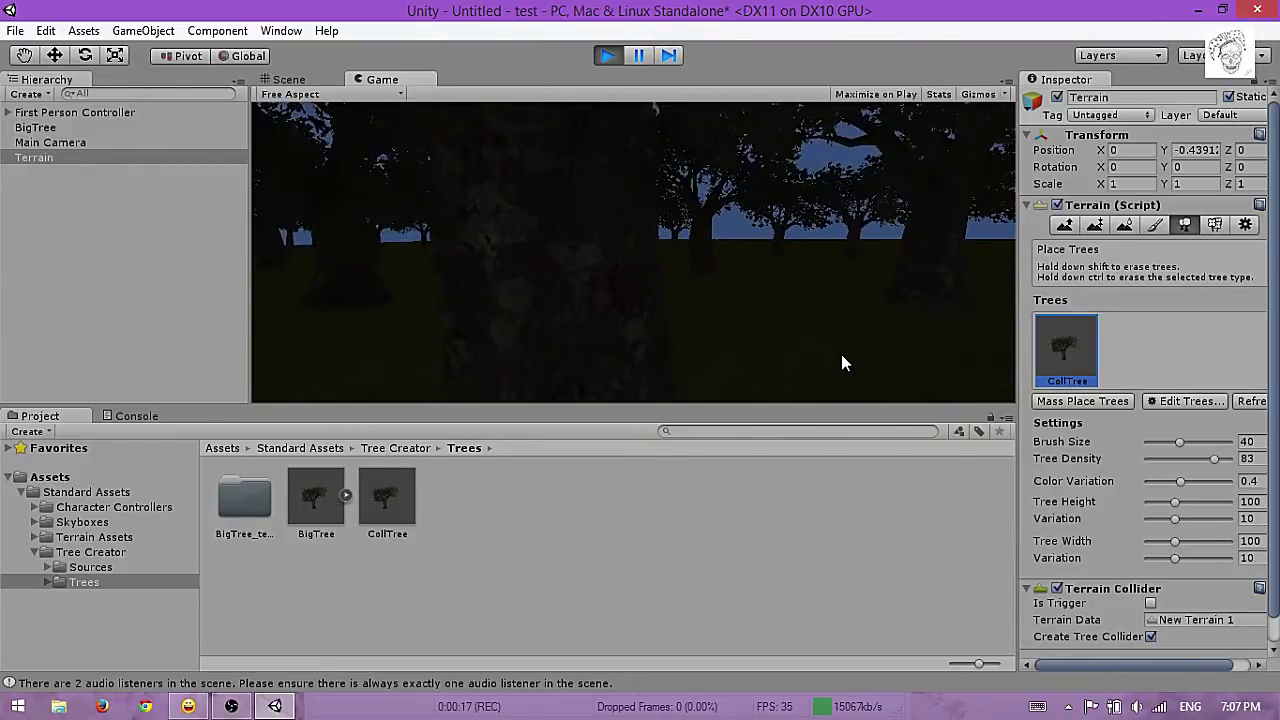
key("s")
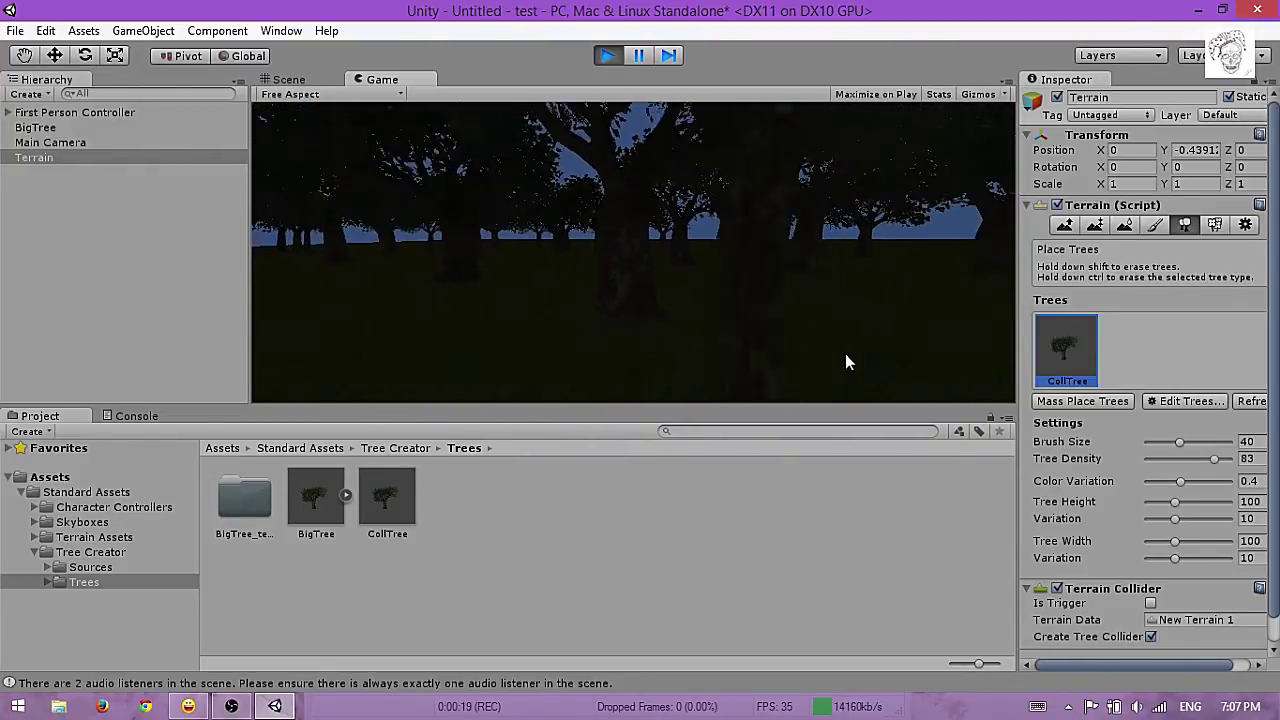
- Walk deeper into the forest, push against a large trunk, then stop Play mode
key("w")
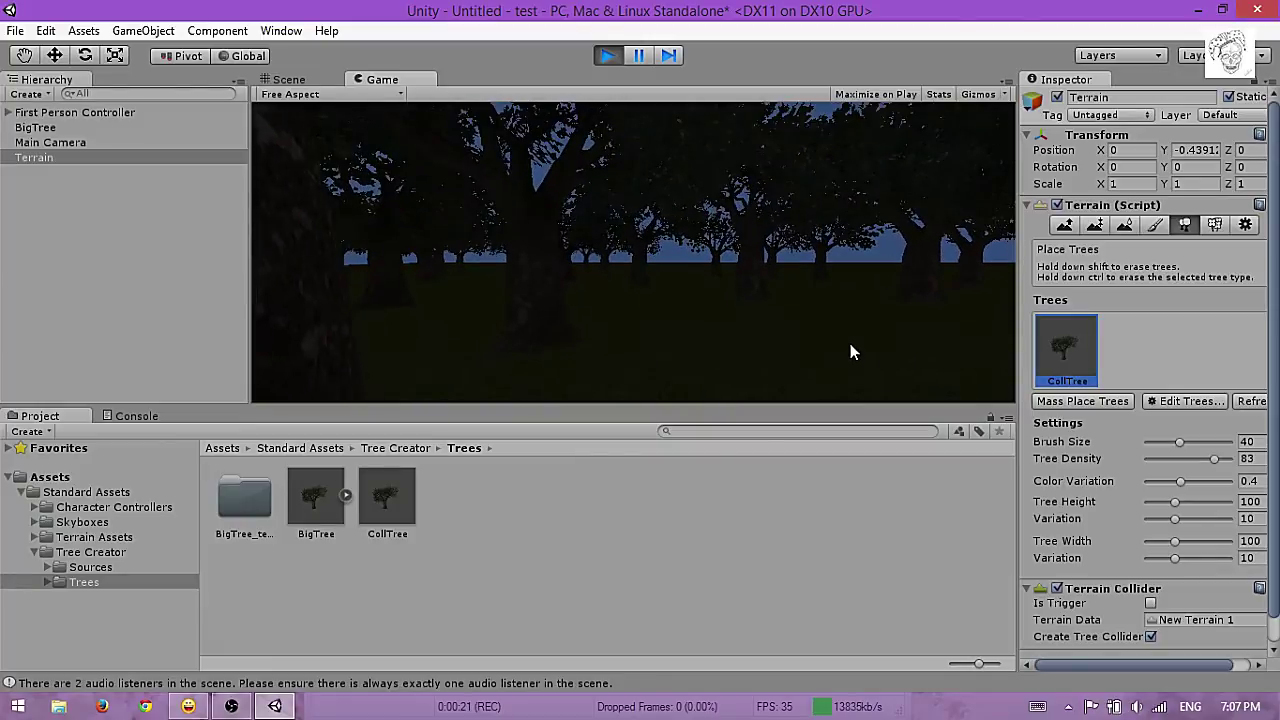
key("w")
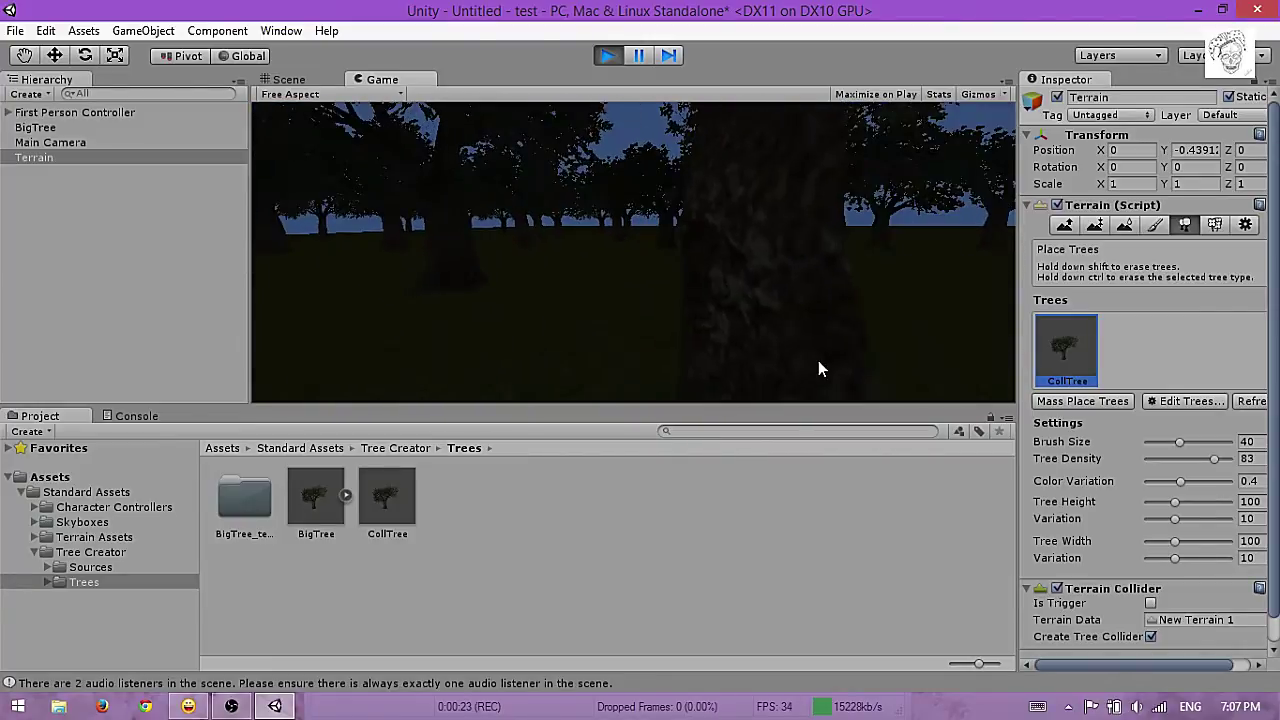
key("s")
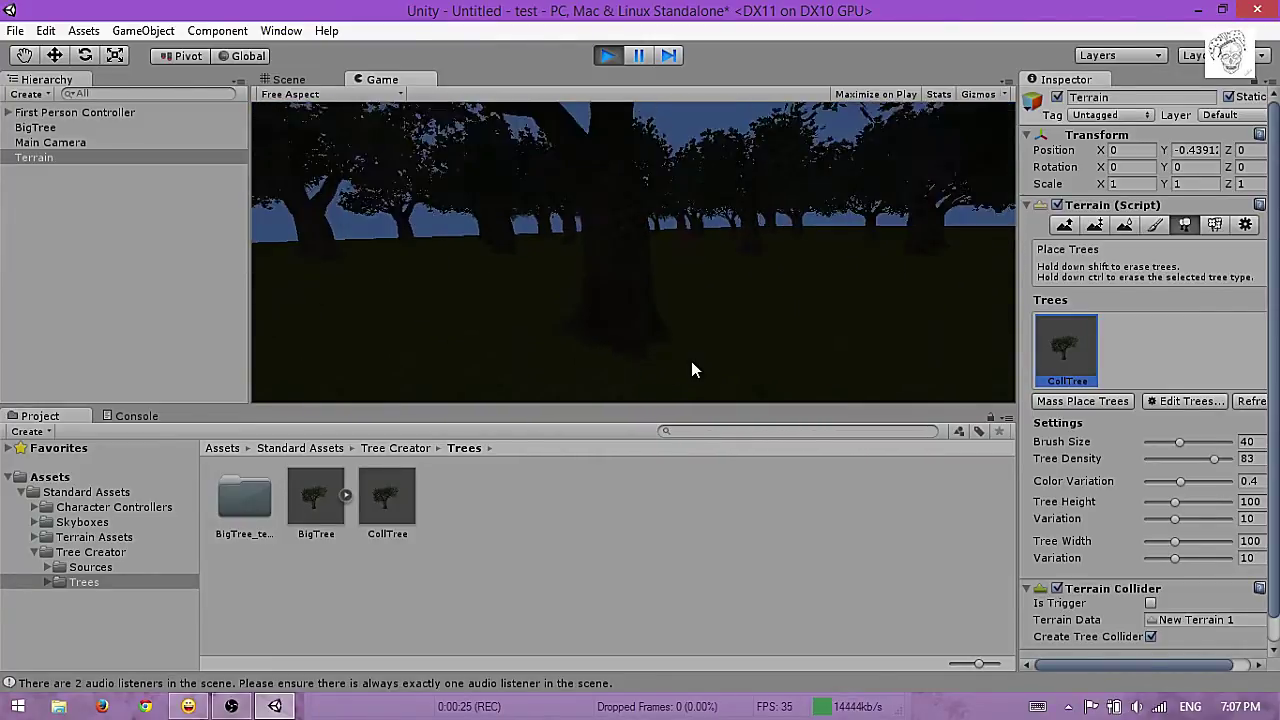
key("d")
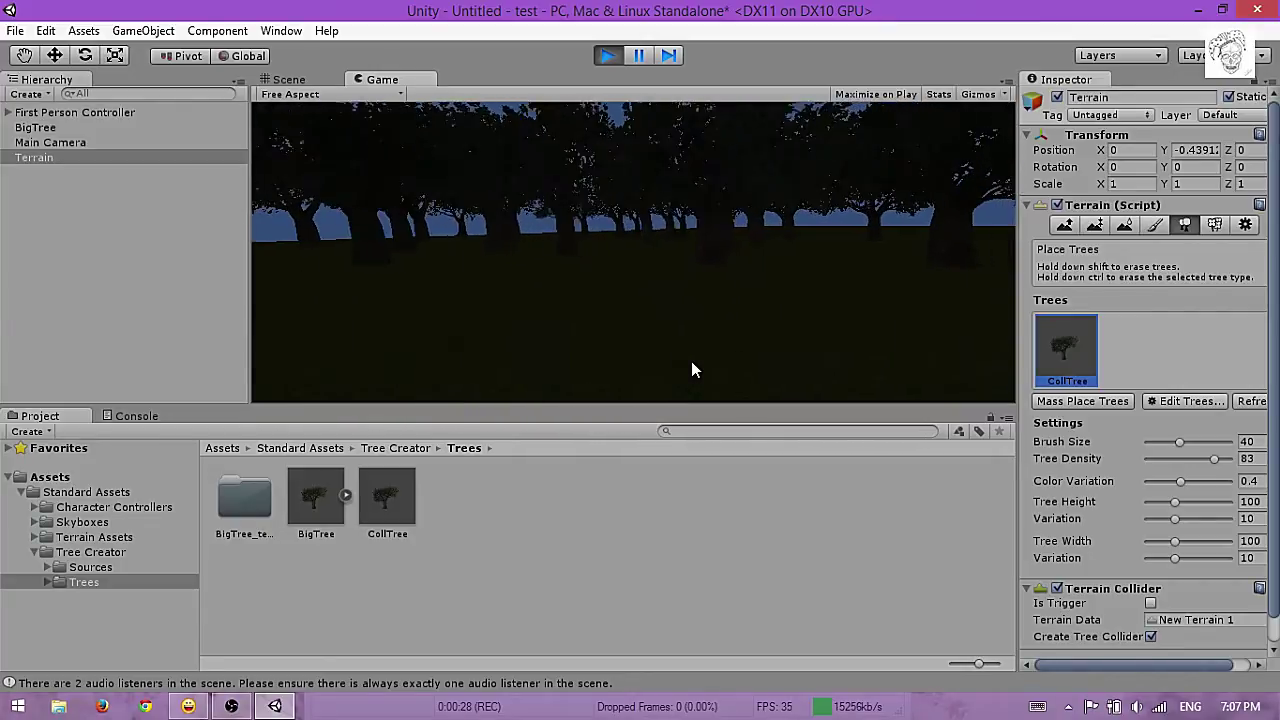
key("w")
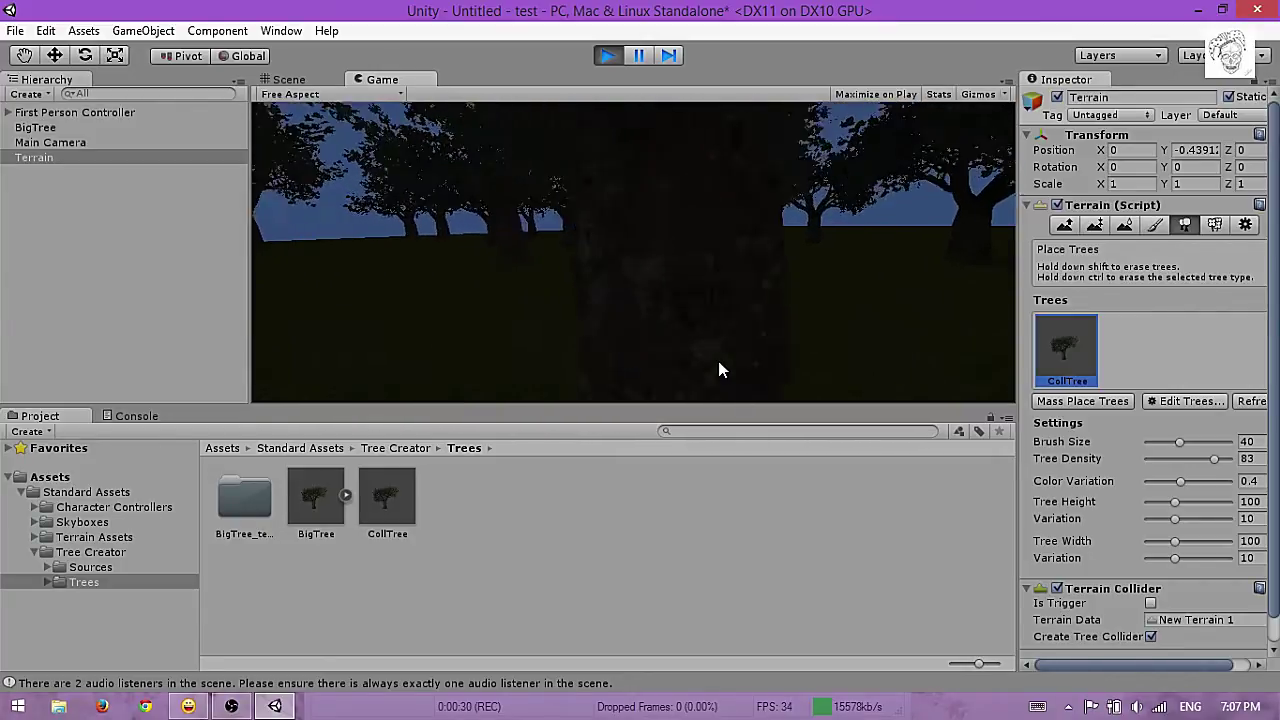
key("w")
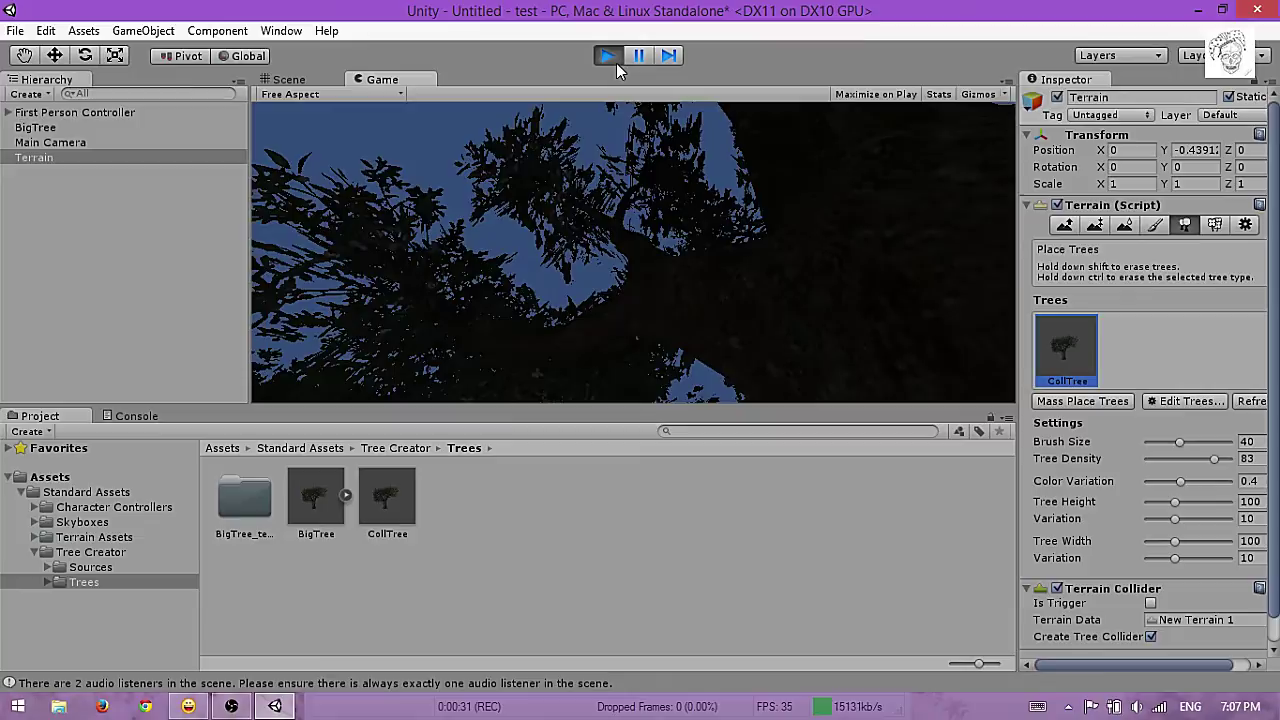
left_click(612, 58)
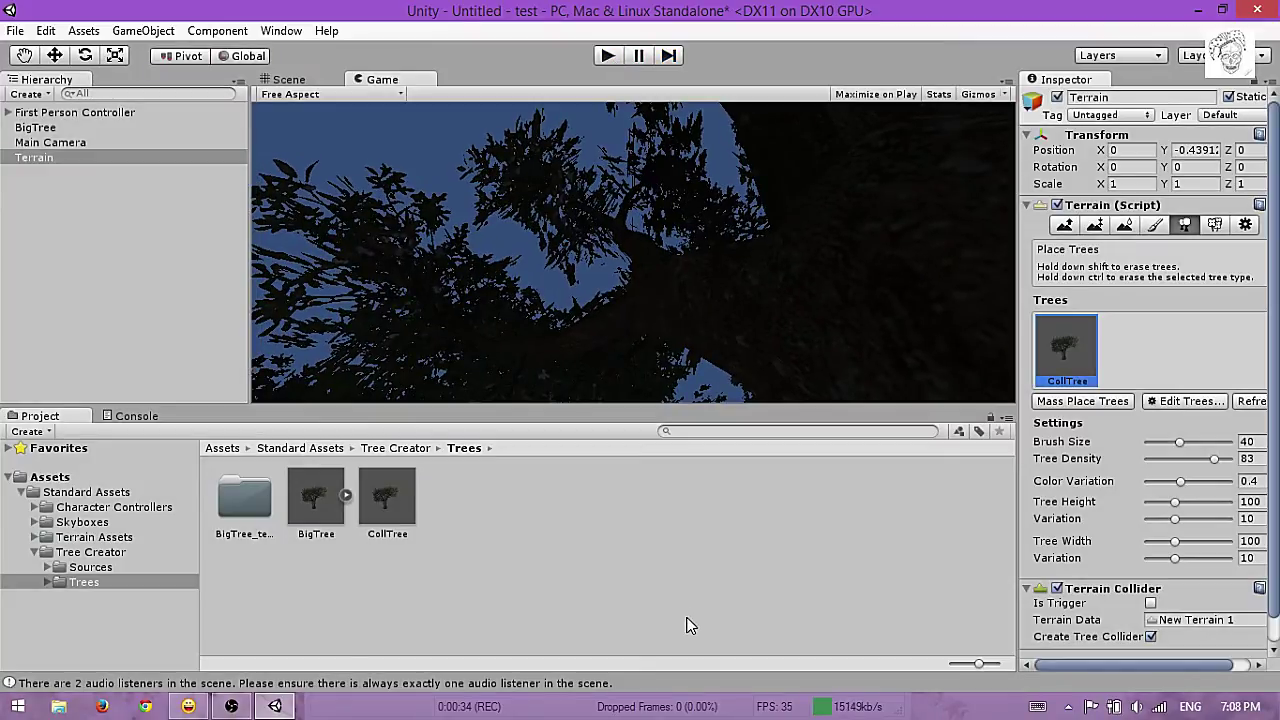
- Return to the Scene view and switch the terrain tool to Paint Texture
key("ctrl+1")
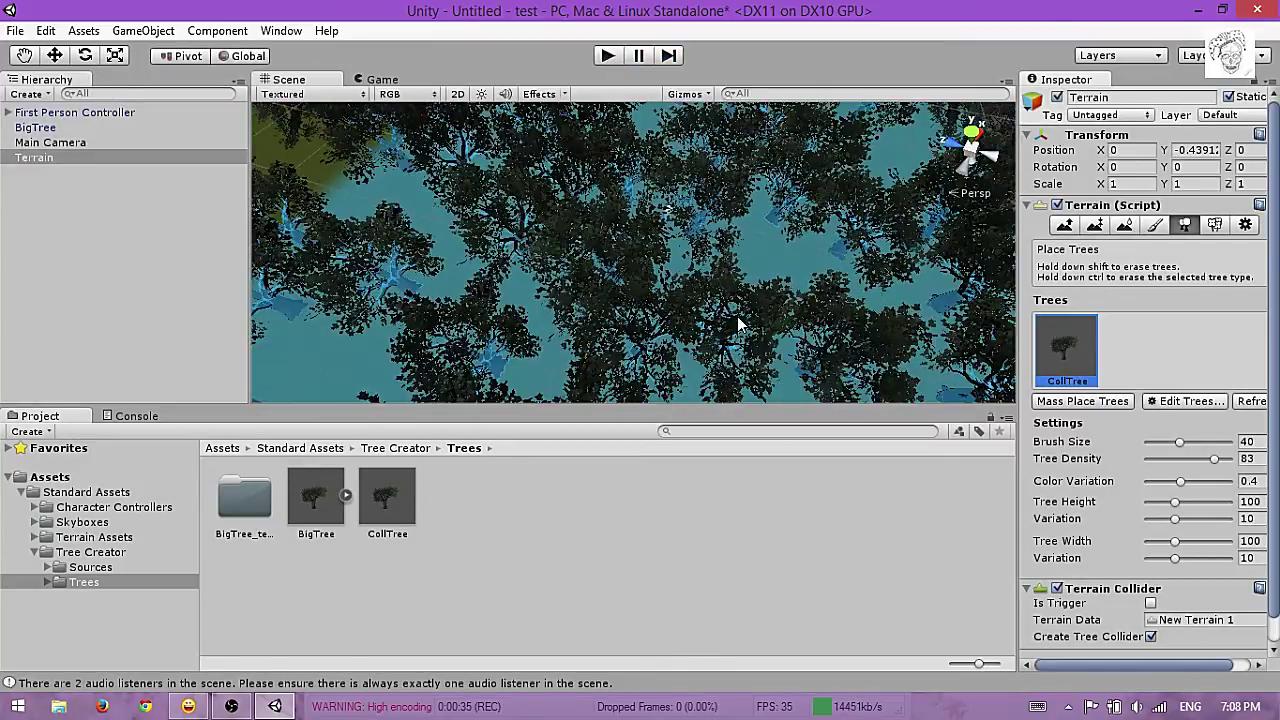
scroll(737, 323, "down", 5)
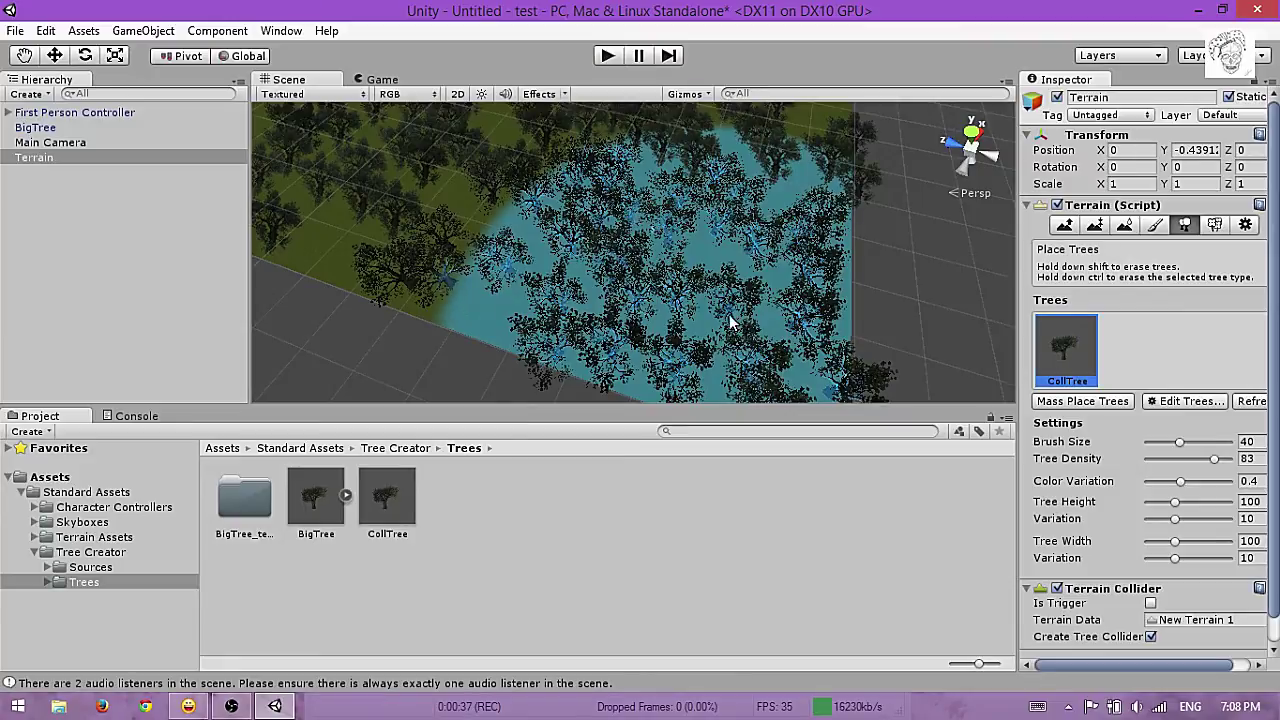
left_click(1196, 404)
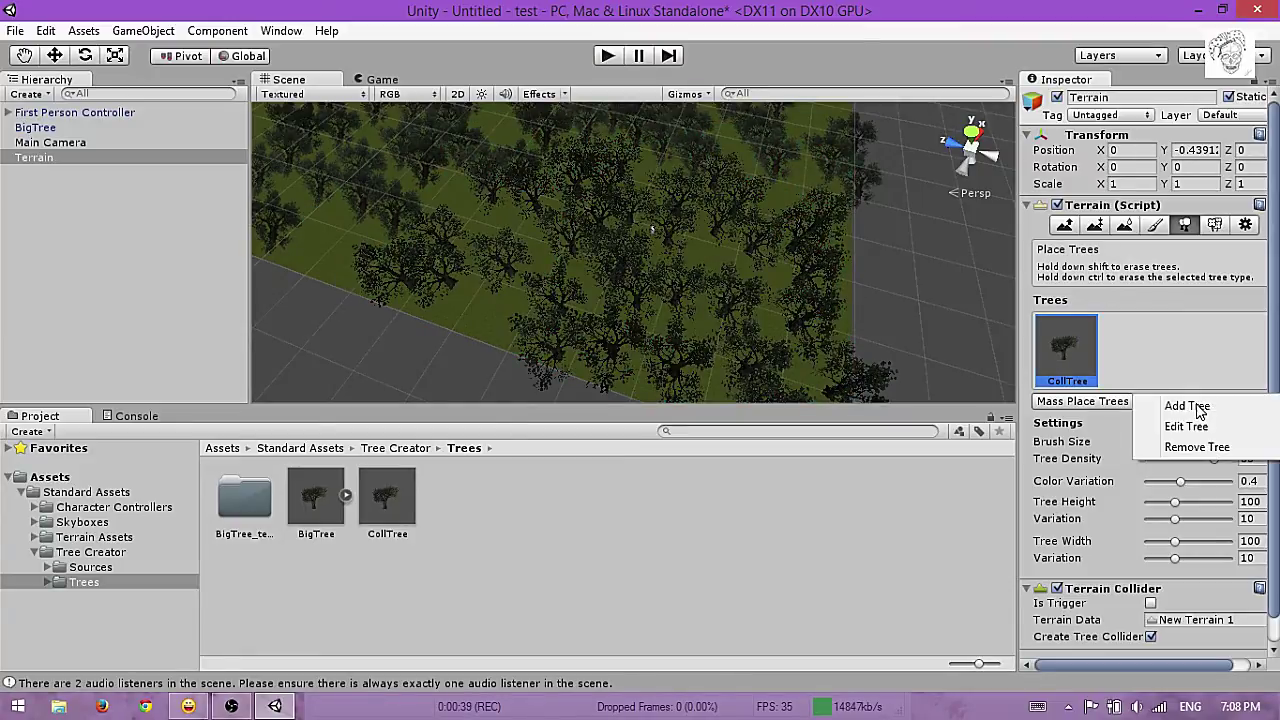
left_click(1155, 225)
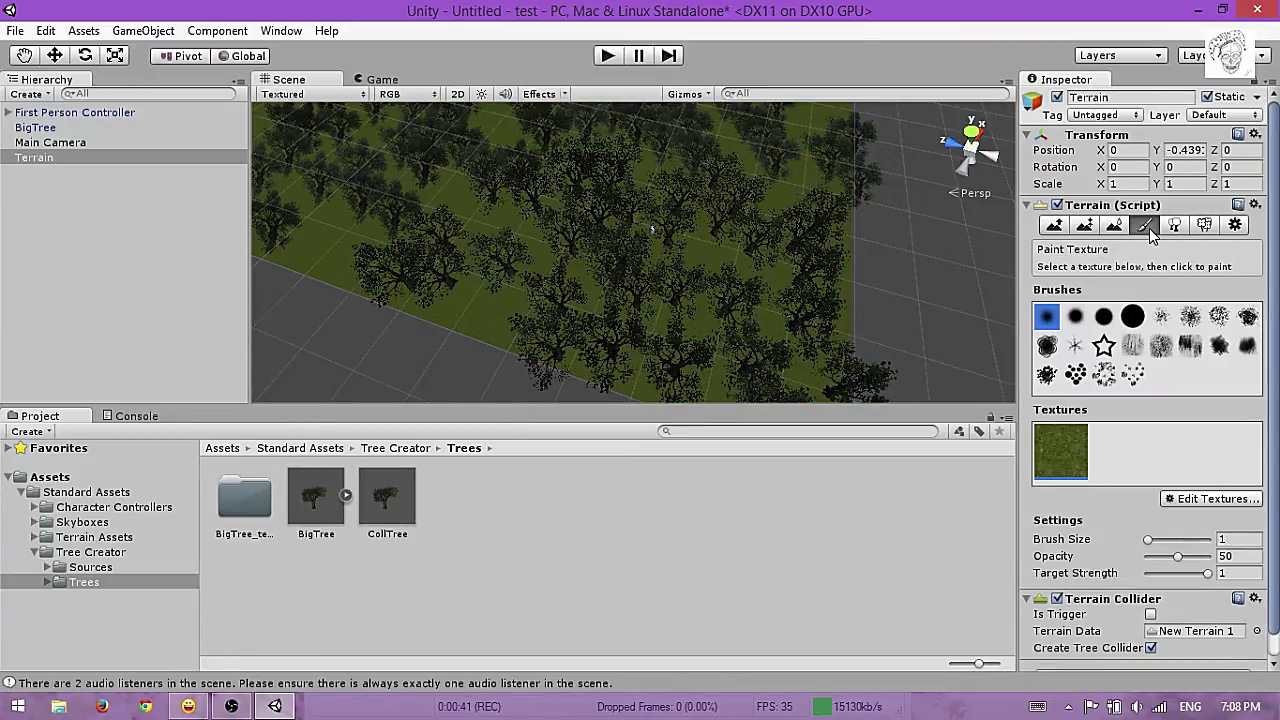
- Add Grass&Rock as a new terrain texture with tiling size 2
left_click(1226, 498)
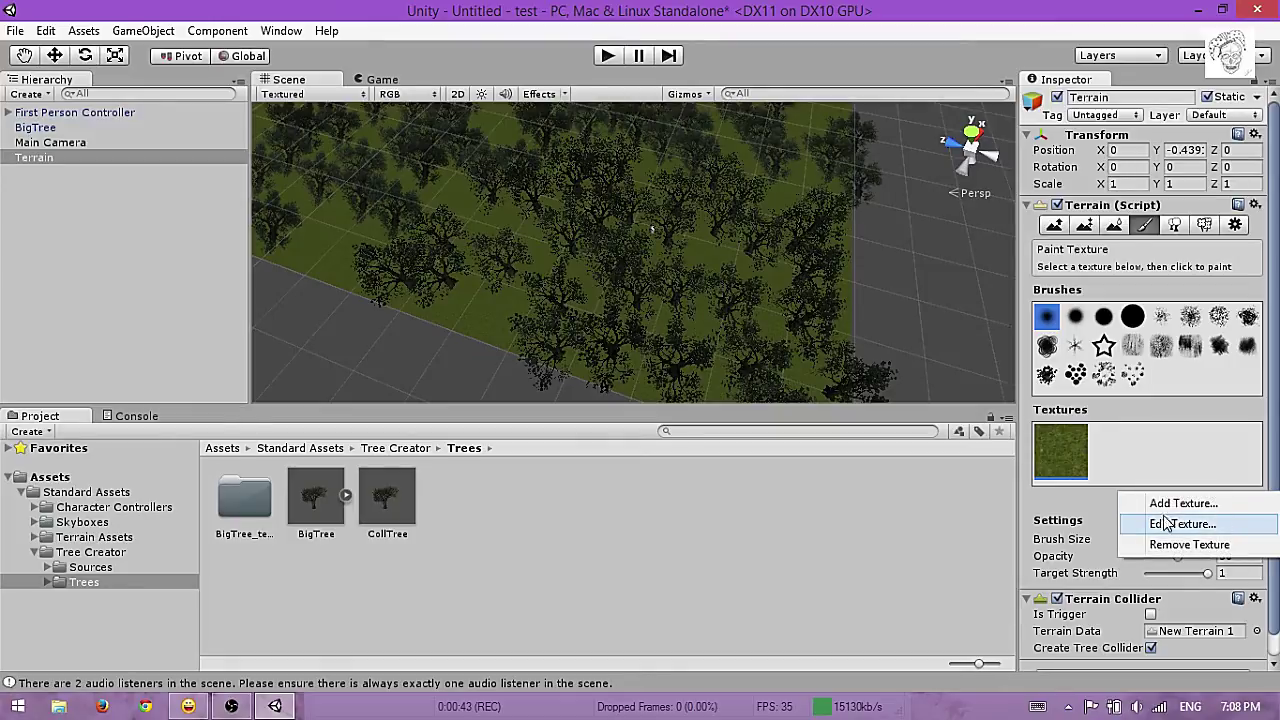
left_click(1180, 503)
left_click(104, 119)
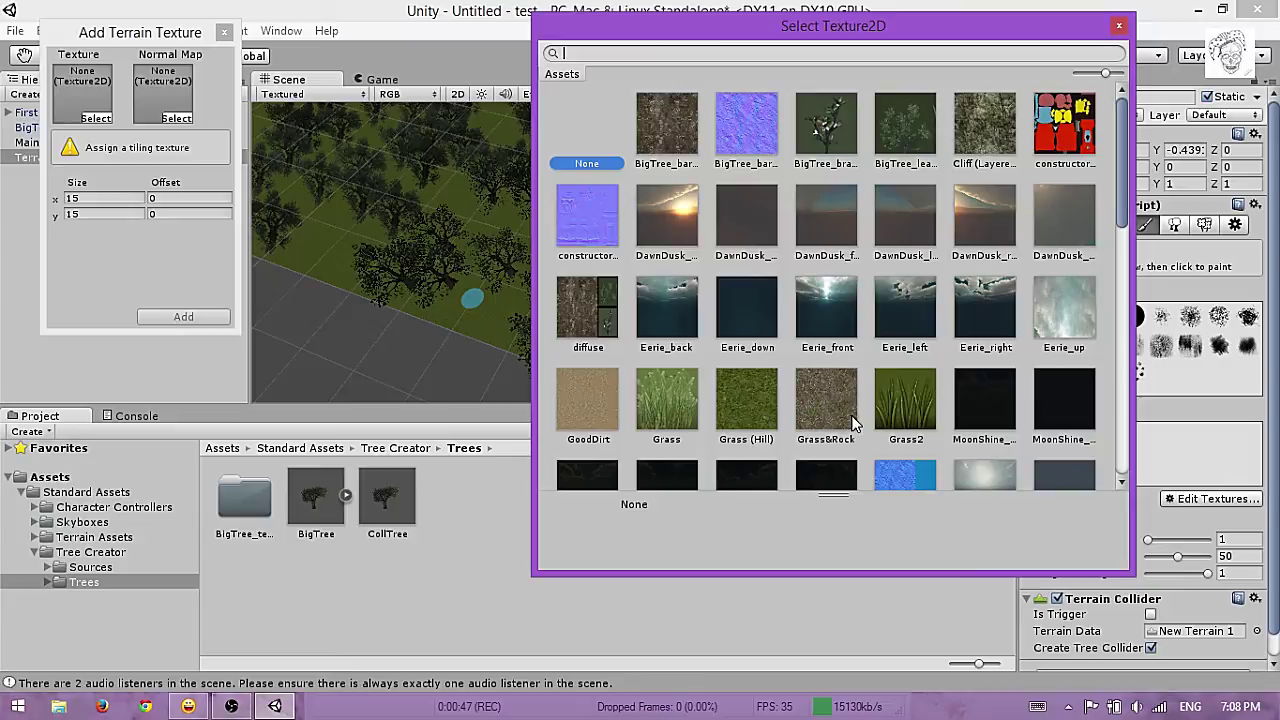
left_click(825, 405)
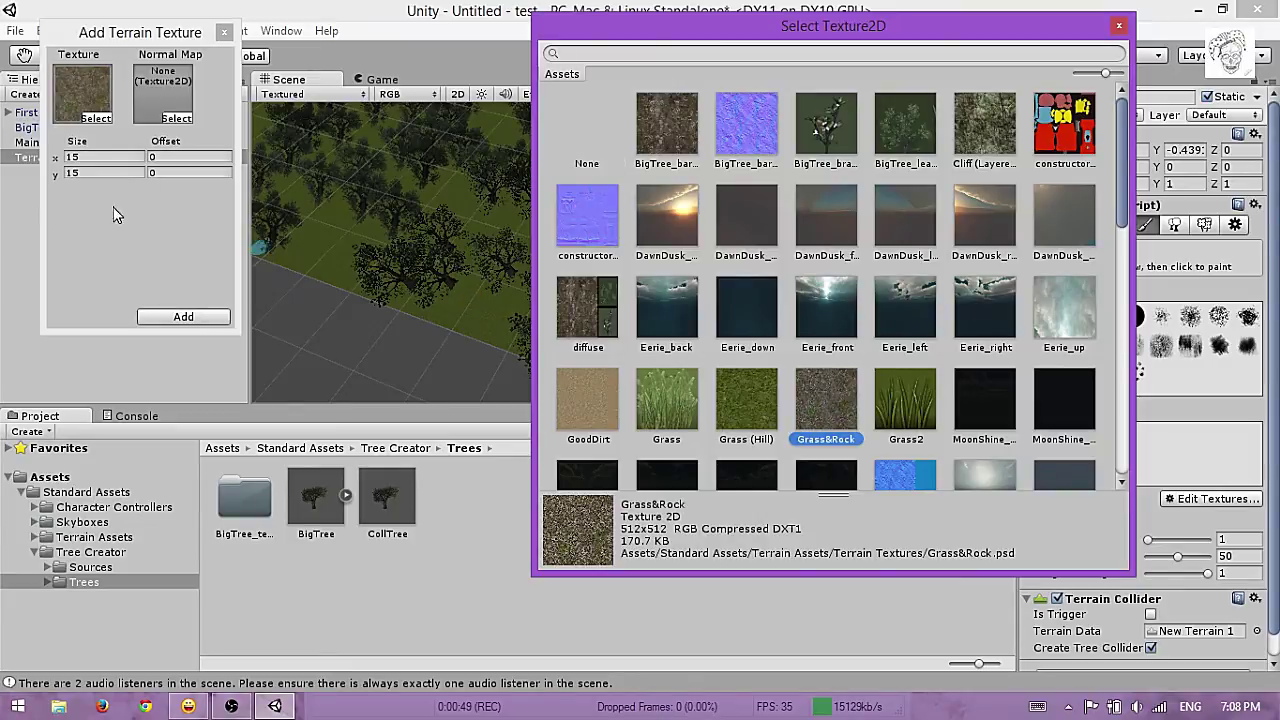
left_click(1119, 25)
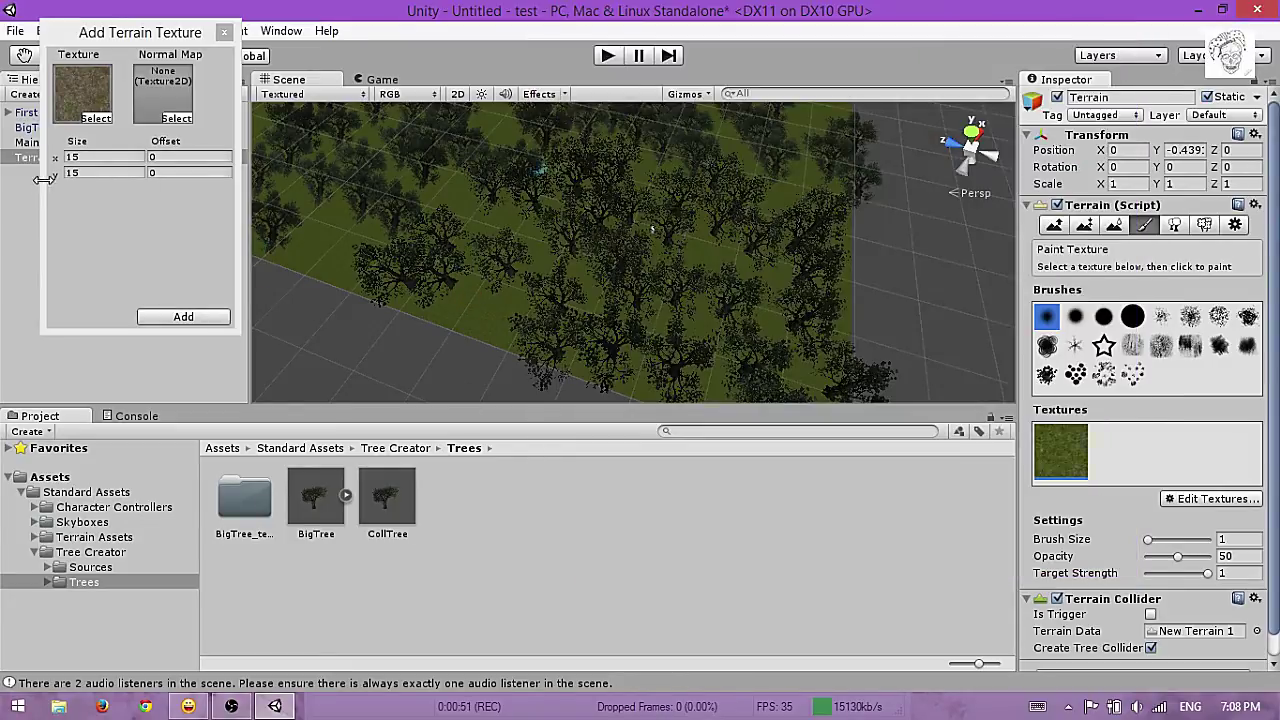
left_click(99, 157)
type("2")
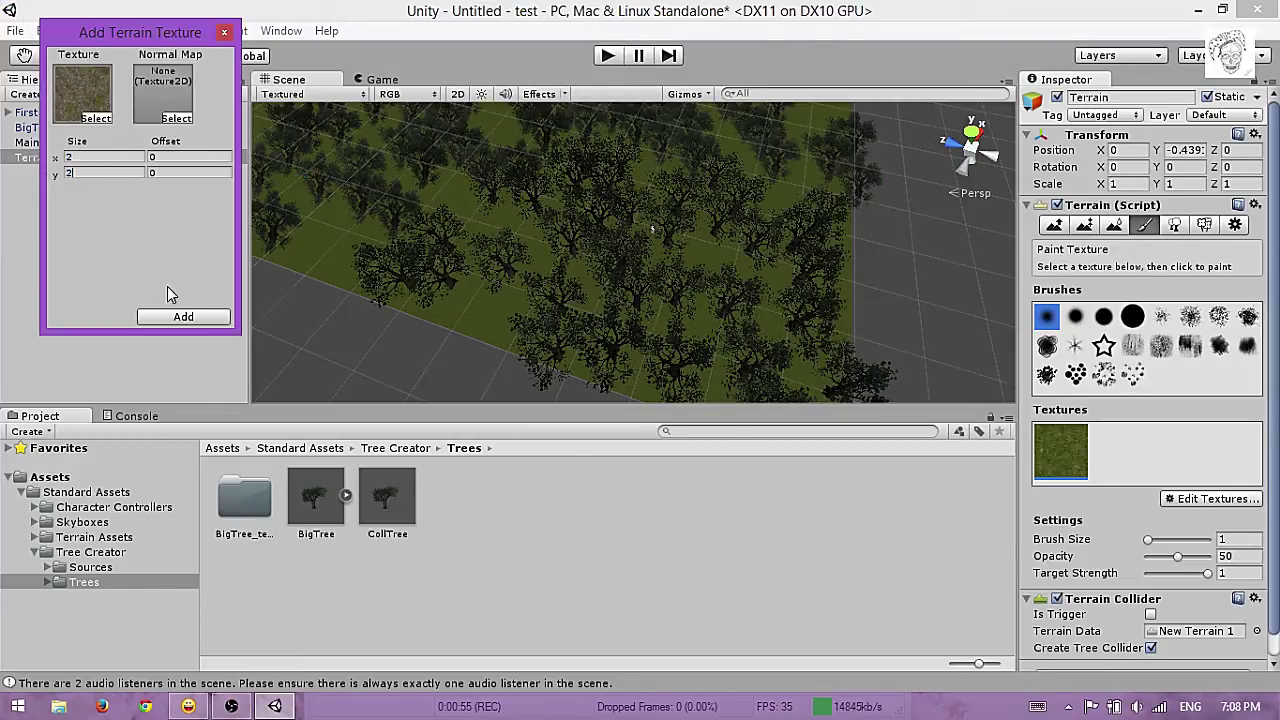
left_click(183, 316)
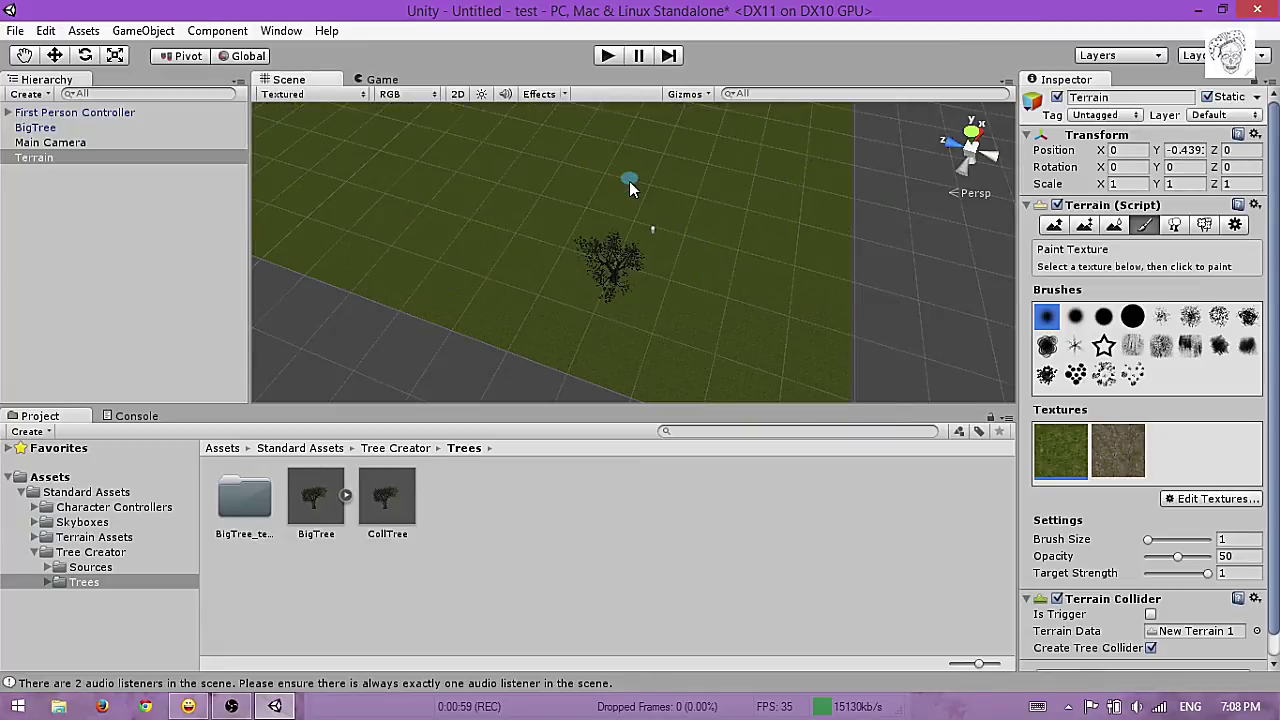
- Select the Grass&Rock texture and paint a winding path across the terrain in two strokes
left_click(1105, 443)
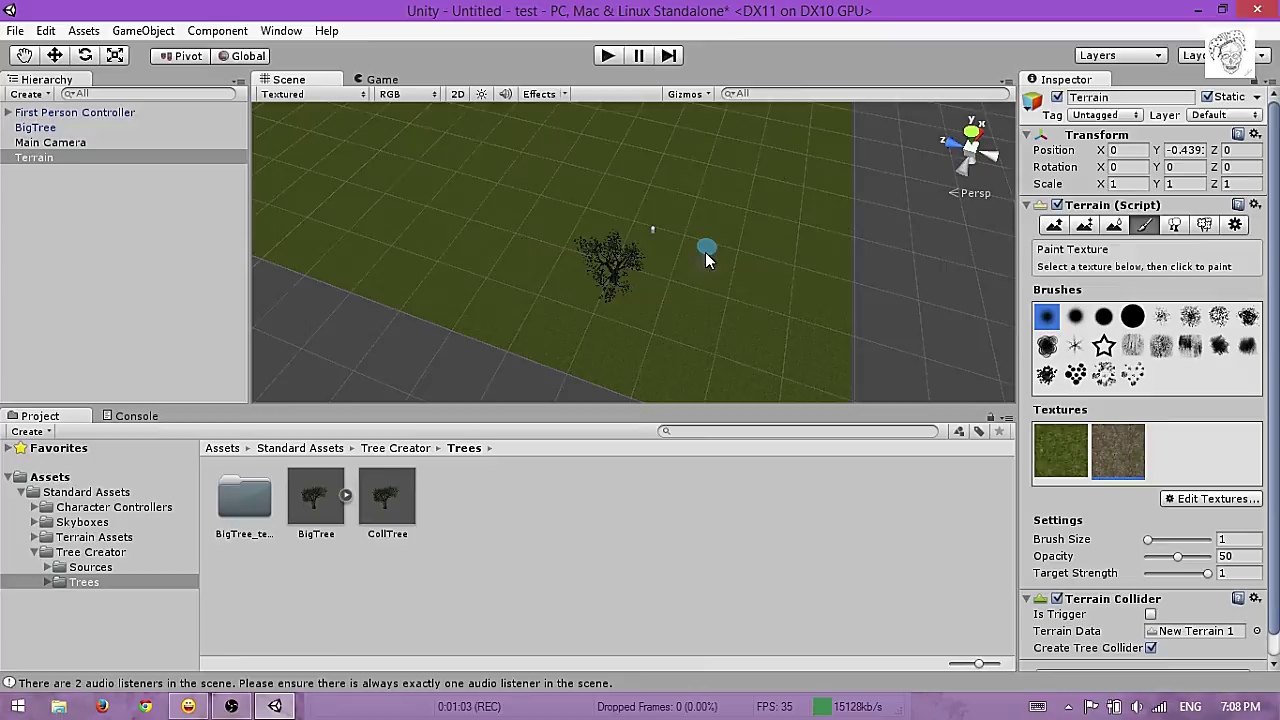
left_click_drag(558, 155, 440, 121)
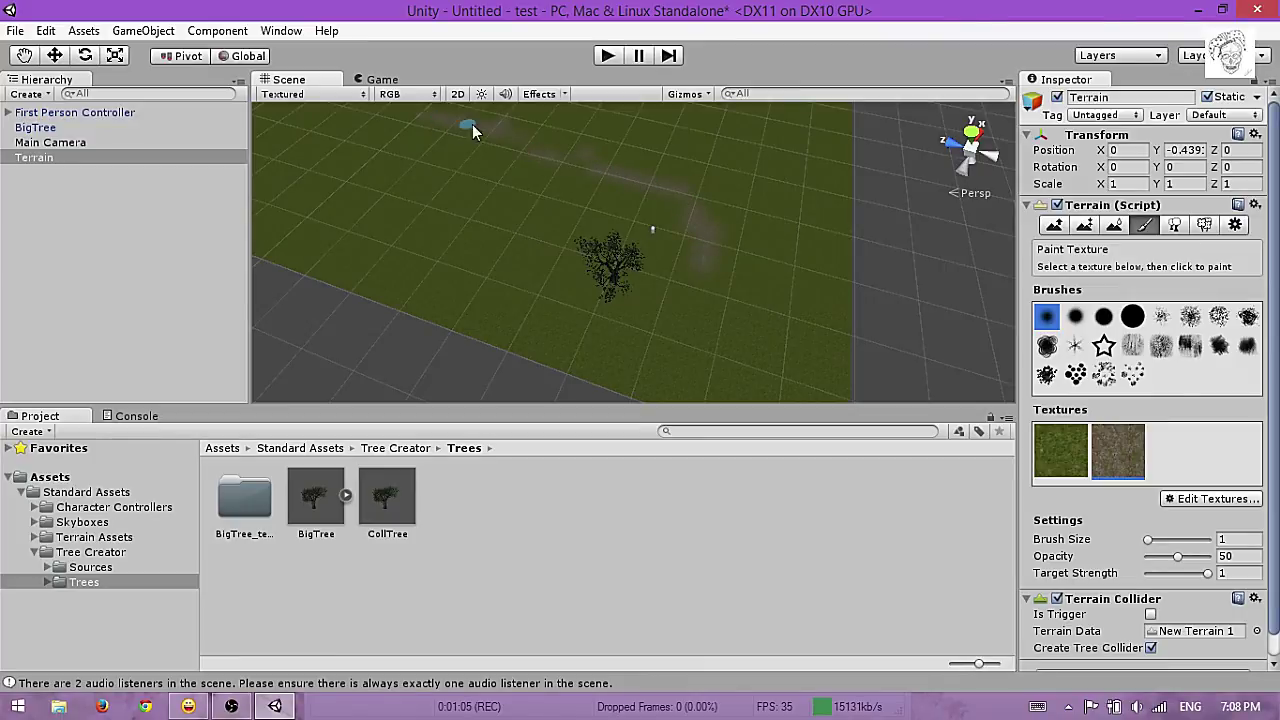
left_click_drag(617, 180, 520, 127)
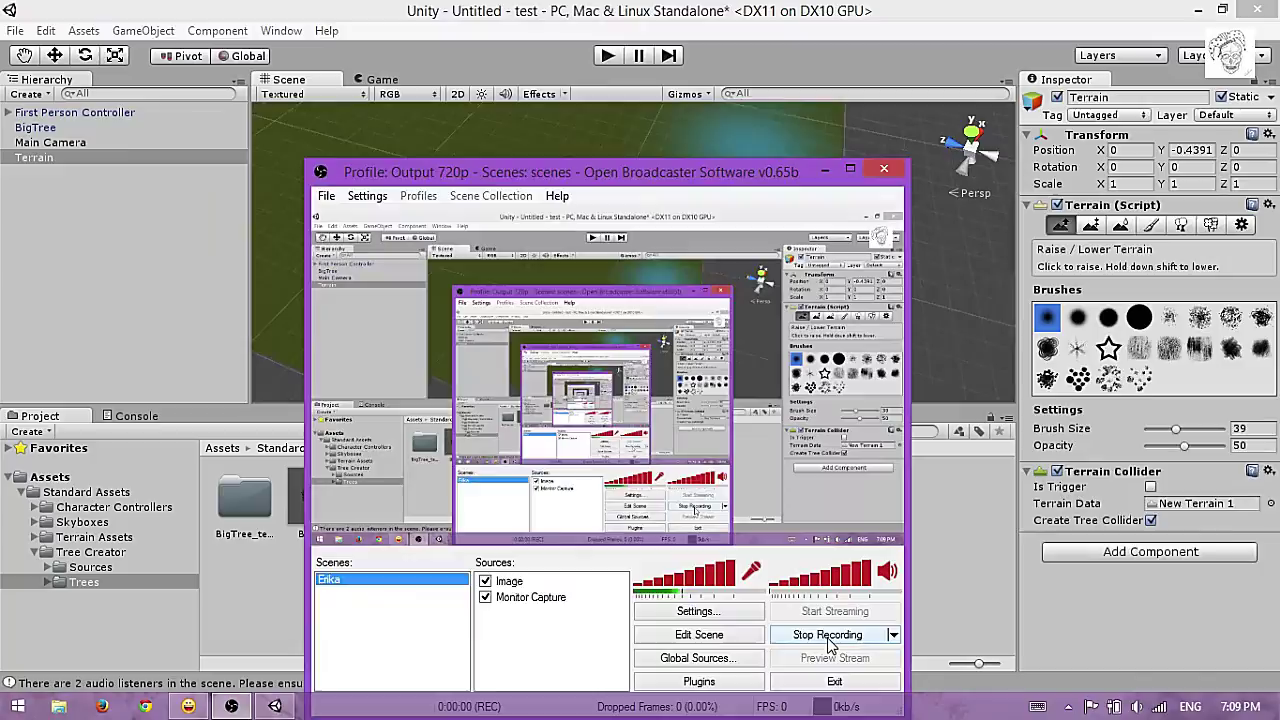
left_click(872, 9)
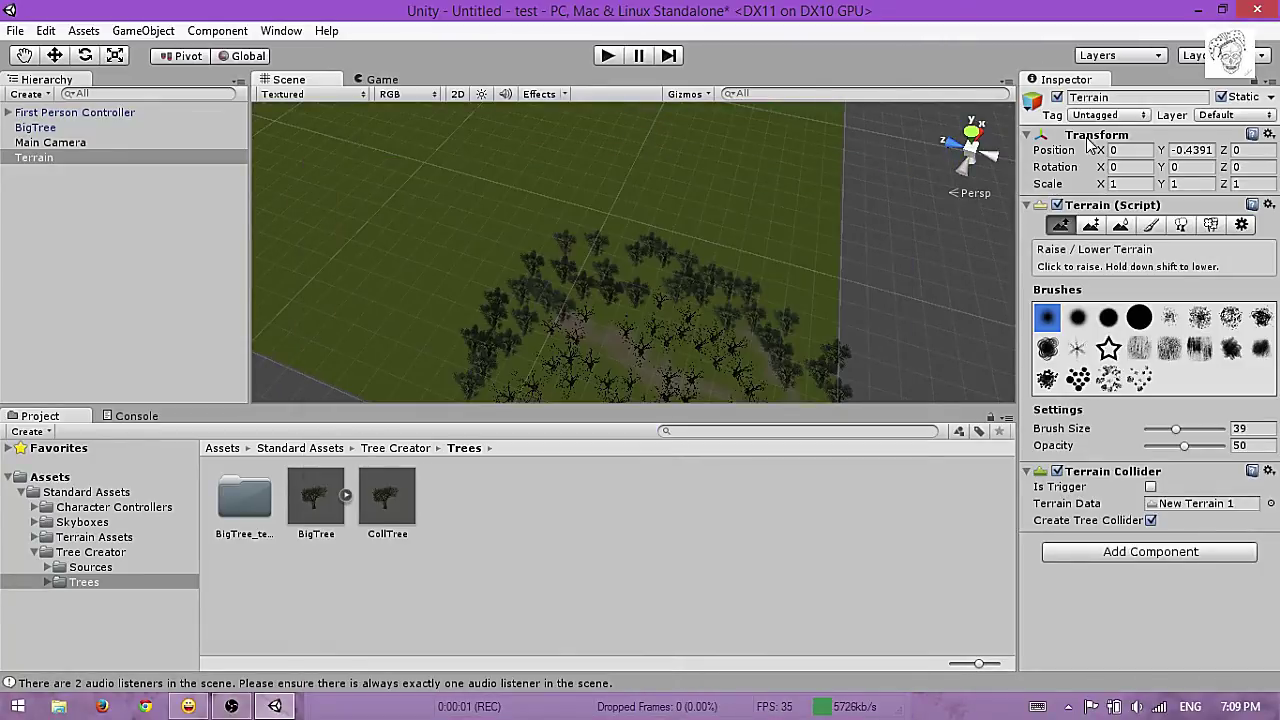
- With Raise/Lower Terrain at brush size 15, raise a bump and a ridge of hills
left_click(1060, 228)
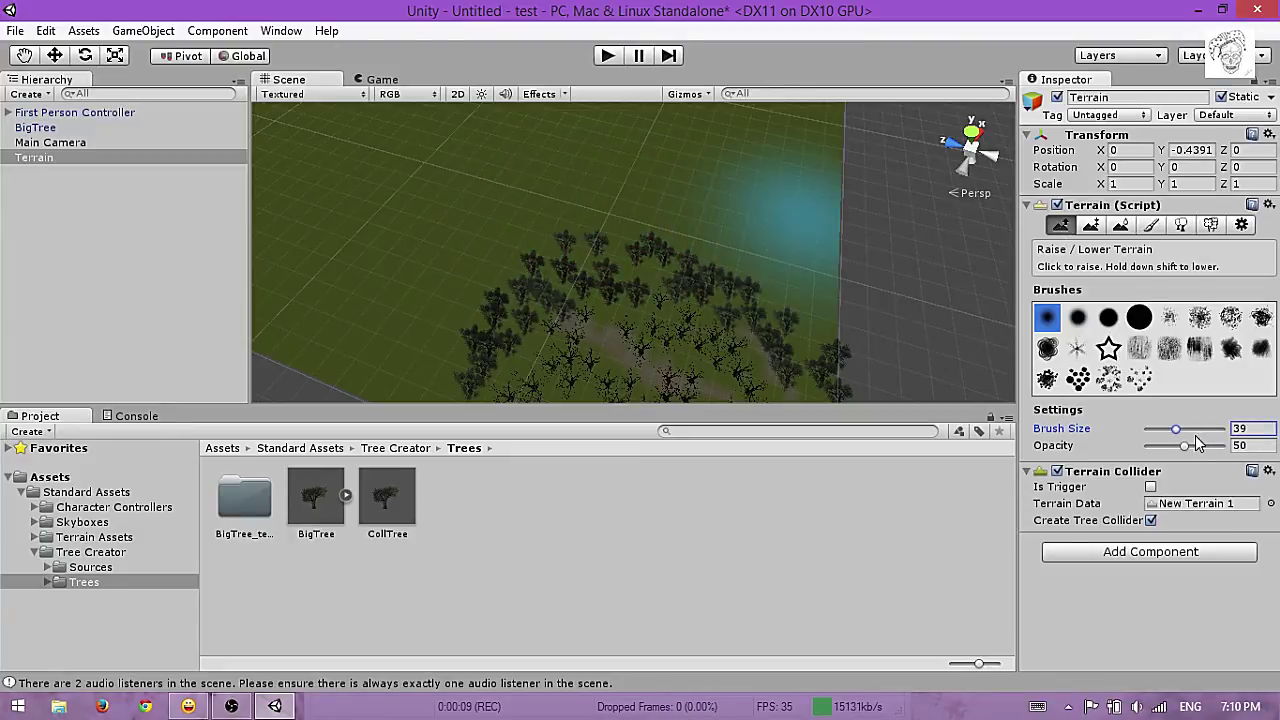
left_click_drag(1176, 433, 1158, 433)
left_click(645, 213)
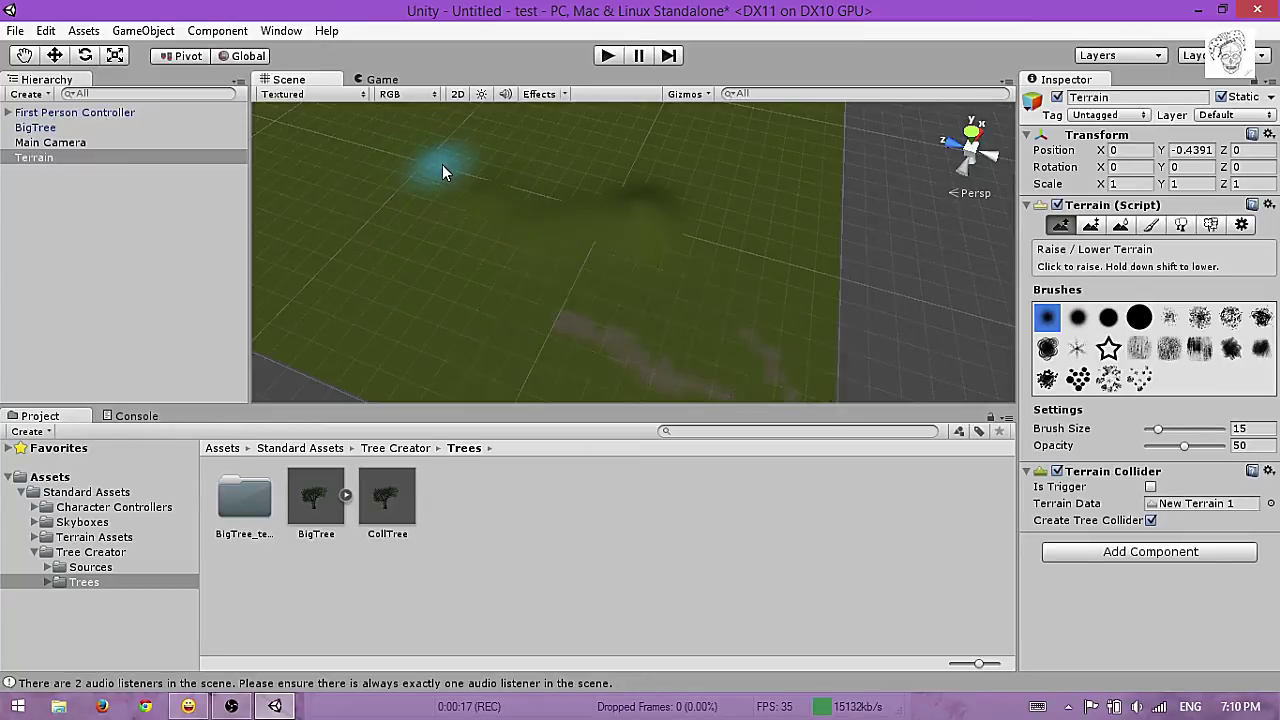
mouse_move(489, 180)
left_mouse_down()
mouse_move(488, 139)
mouse_move(585, 147)
mouse_move(610, 174)
left_mouse_up()
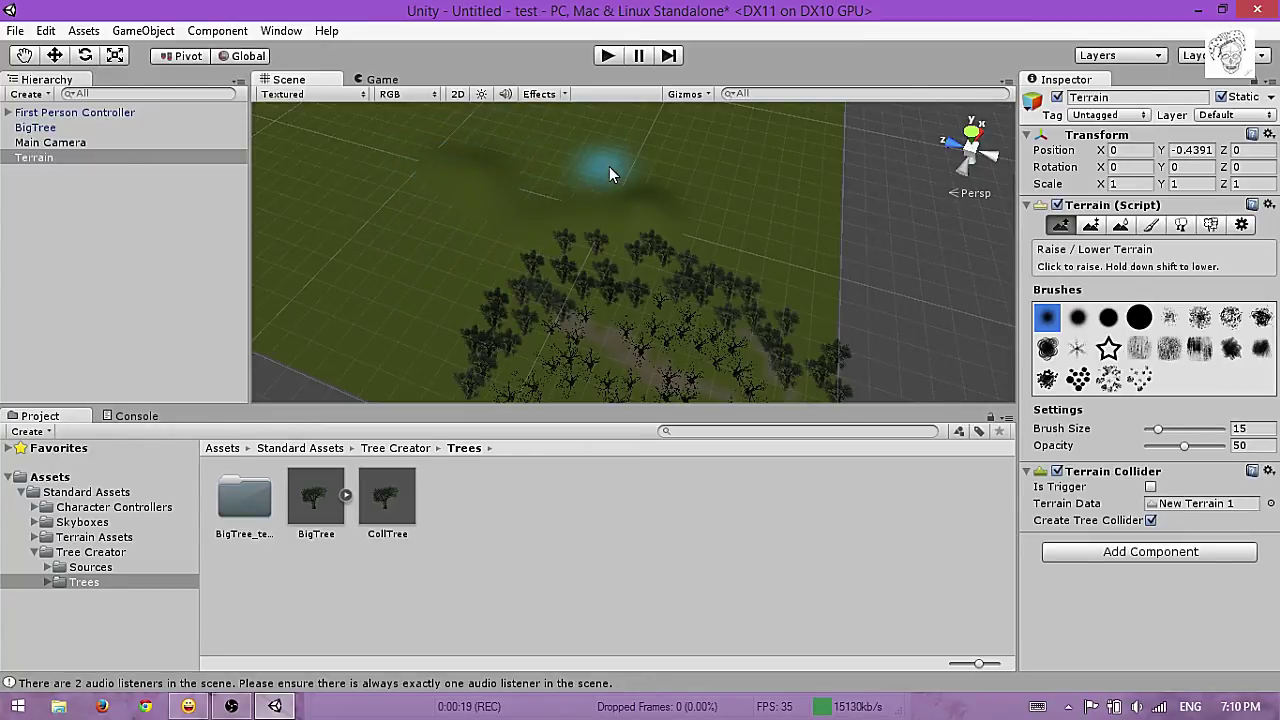